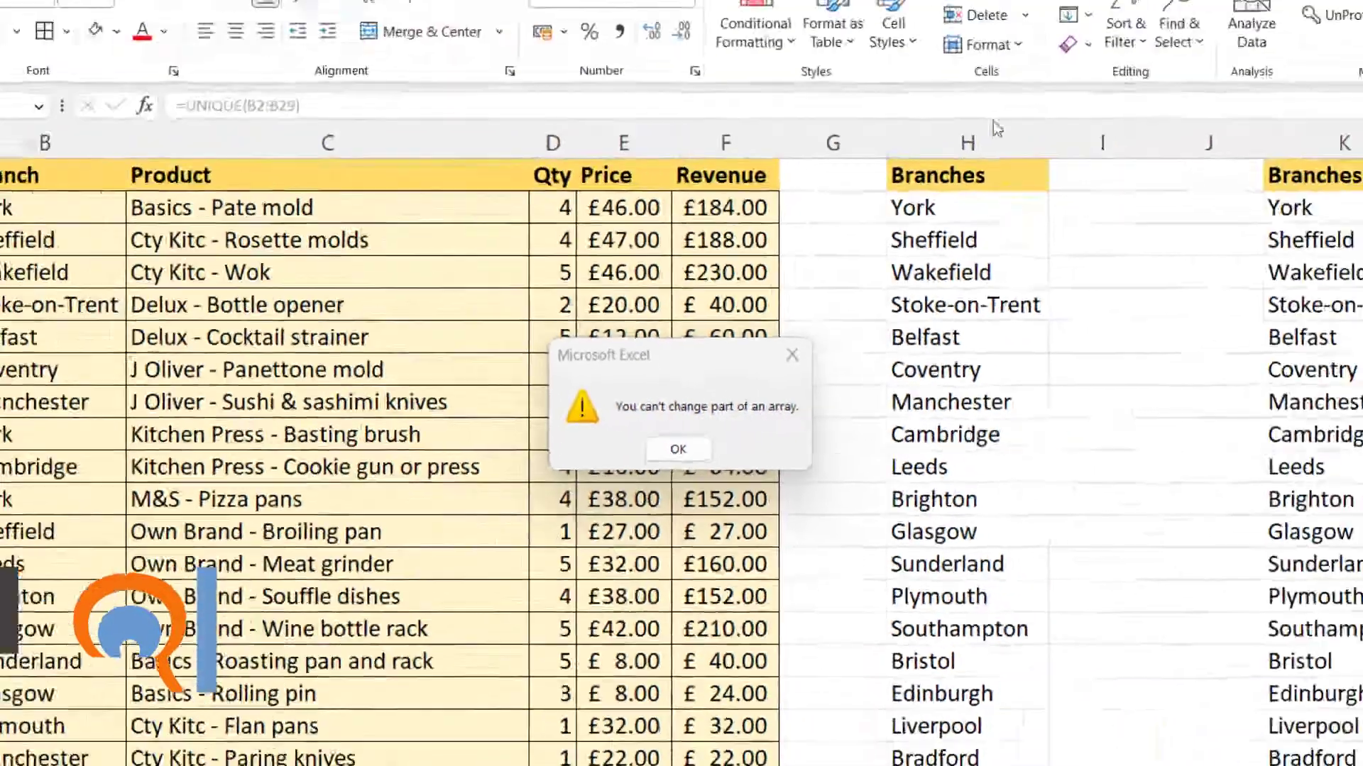
- Try sorting the branch list A to Z from the context menu, then dismiss the array warning
key("Return")
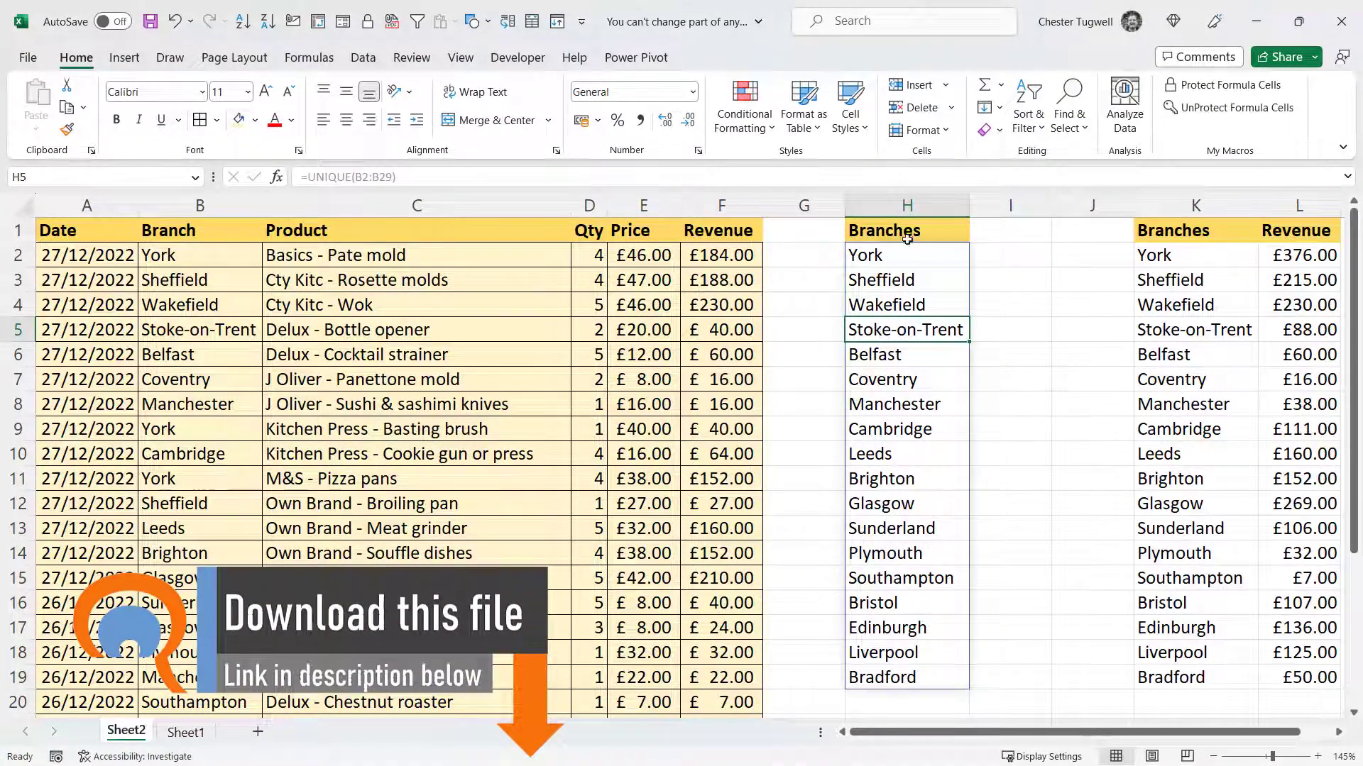
right_click(903, 334)
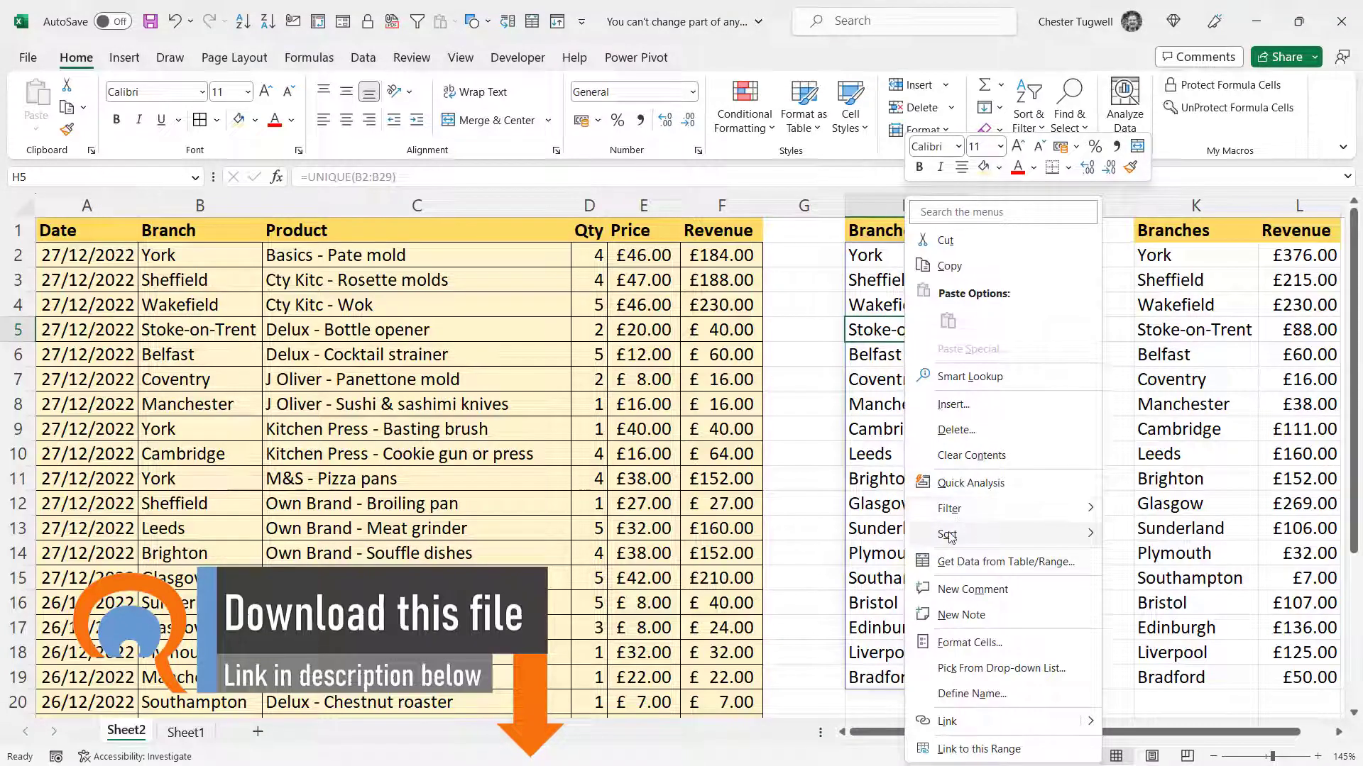
mouse_move(981, 539)
left_click(1159, 536)
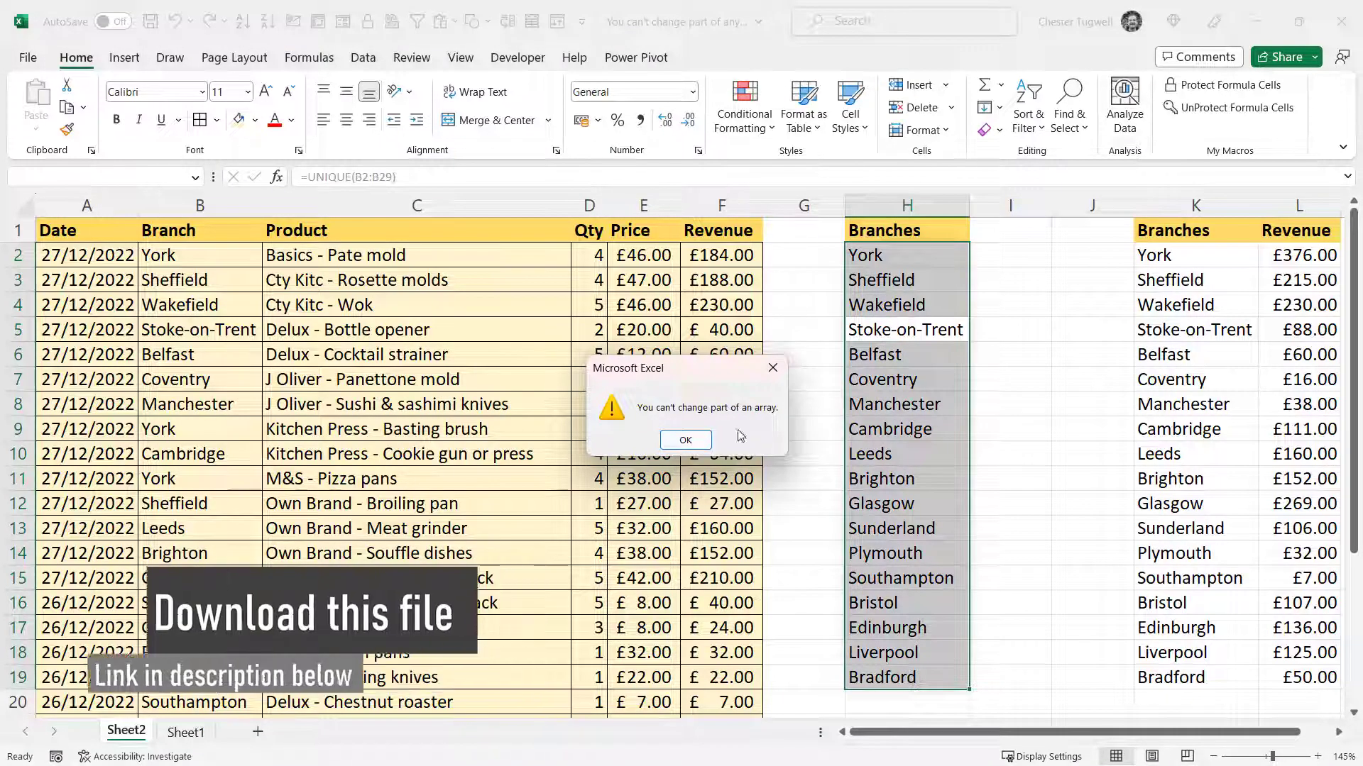
left_click(685, 440)
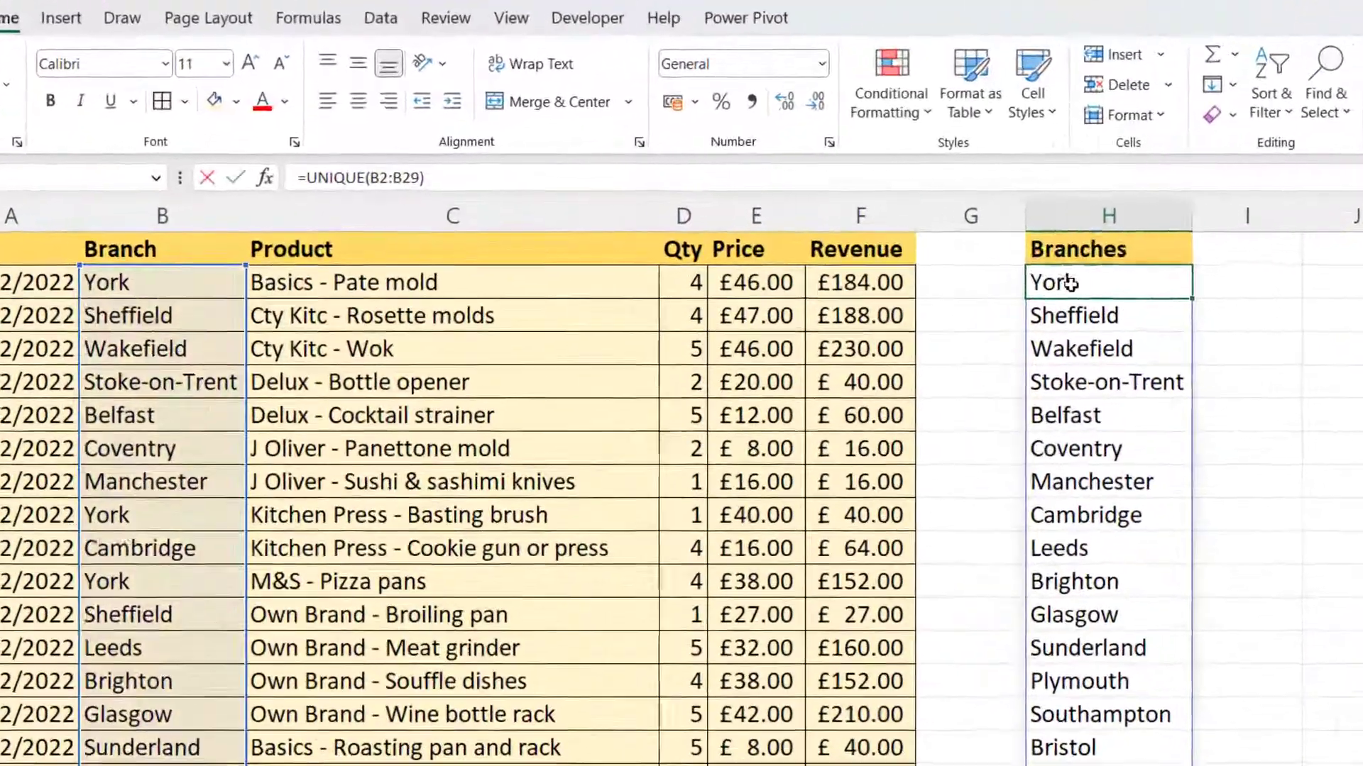
- Change H2's formula to =SORT(UNIQUE(B2:B29),,-1) for descending order
double_click(862, 256)
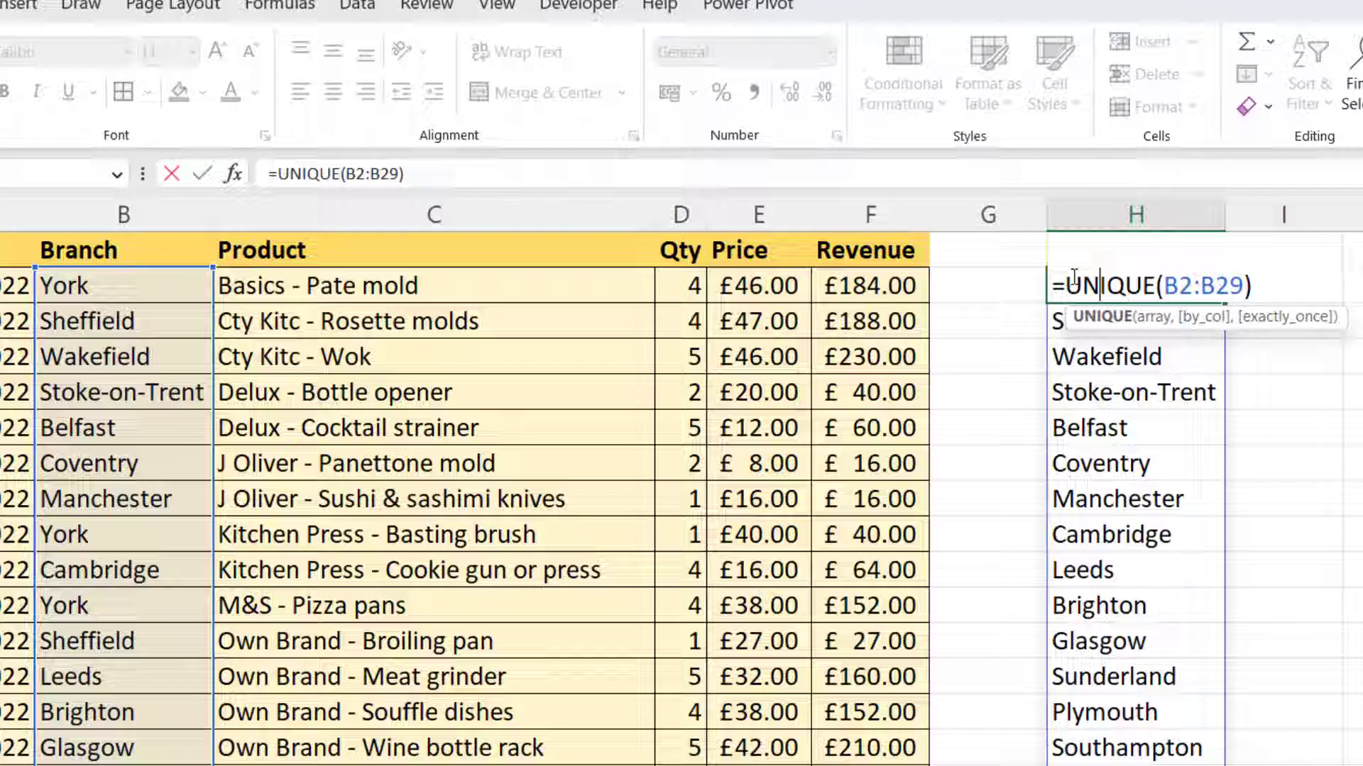
left_click(1079, 286)
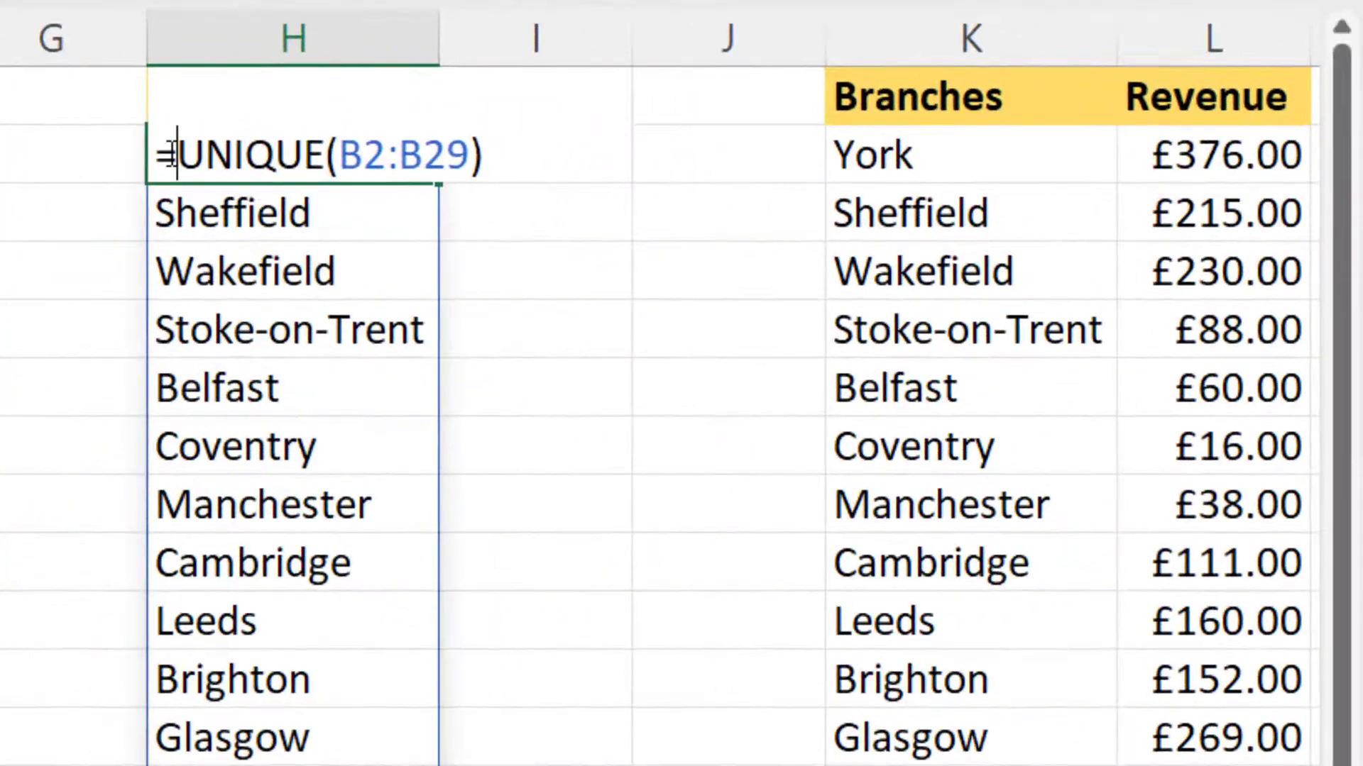
type("SORT(")
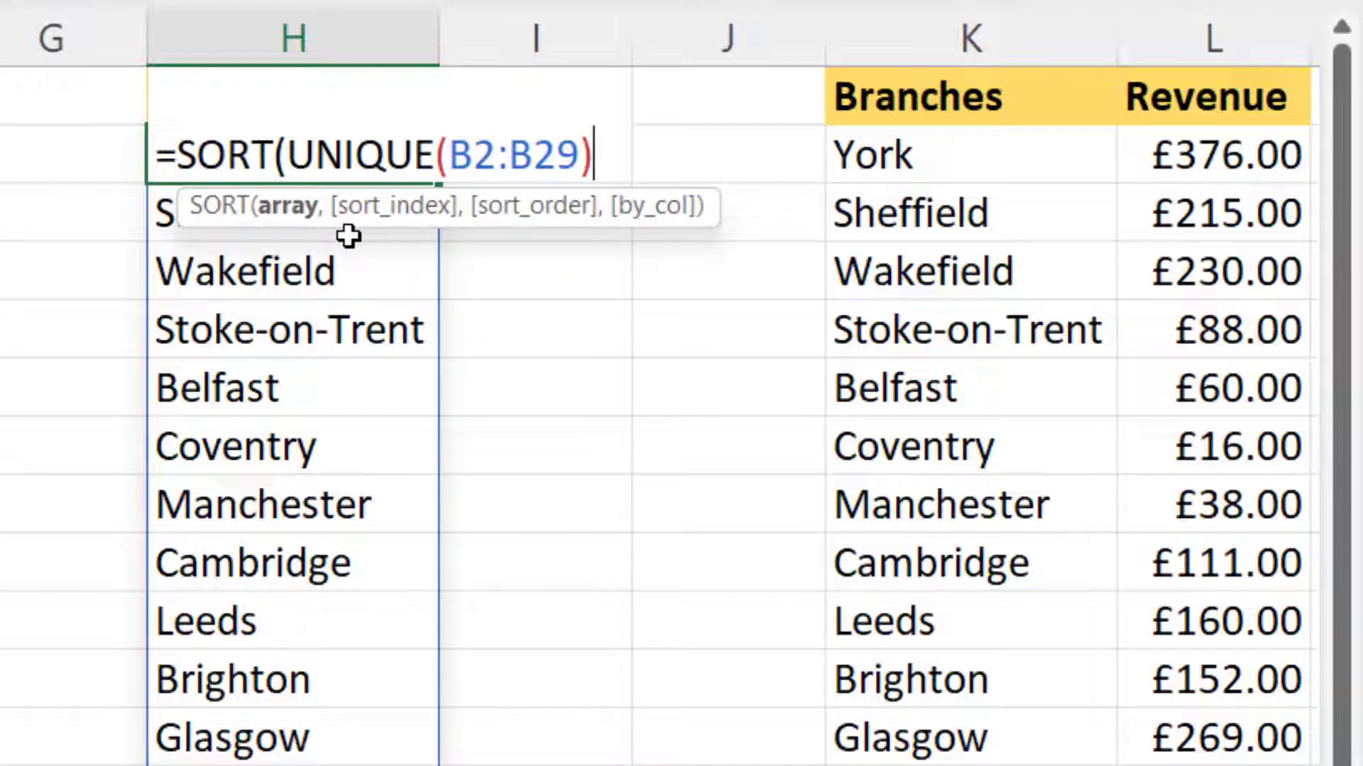
type(",")
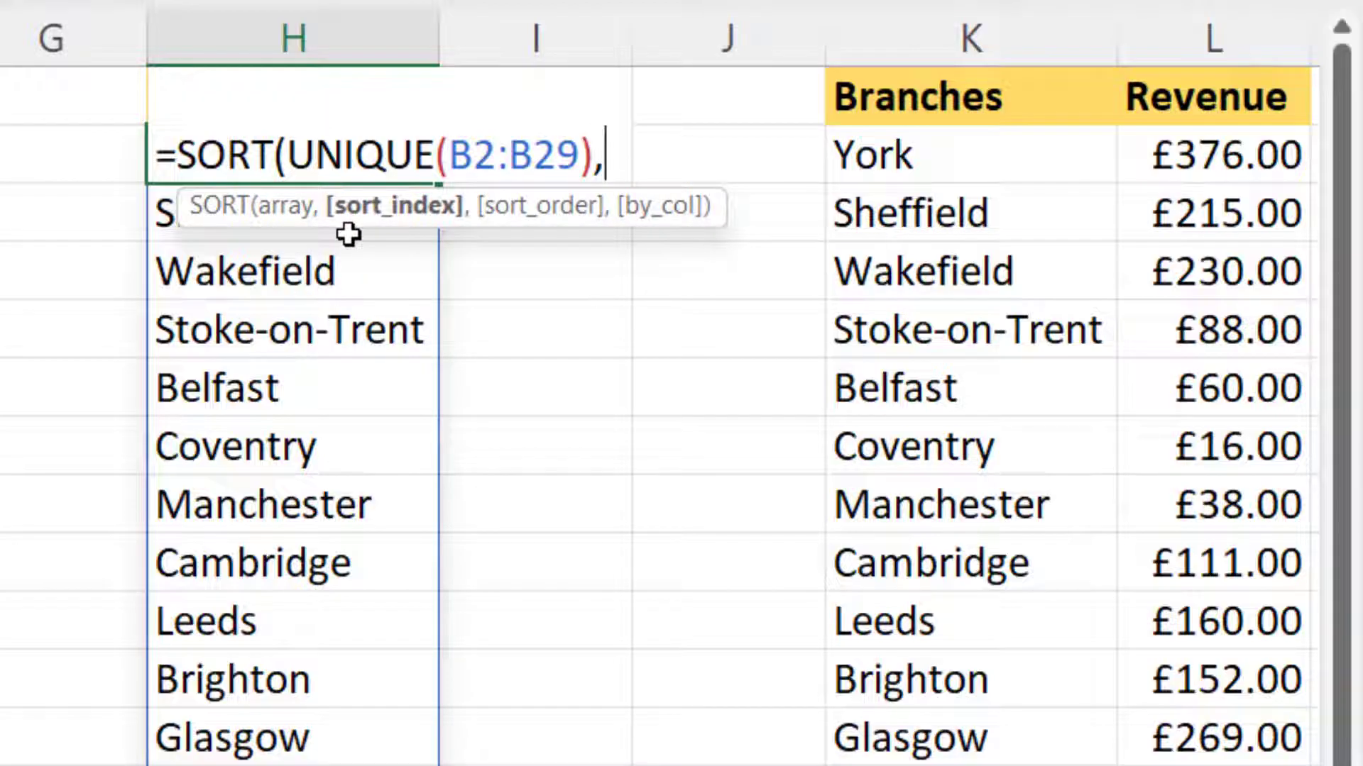
type(",")
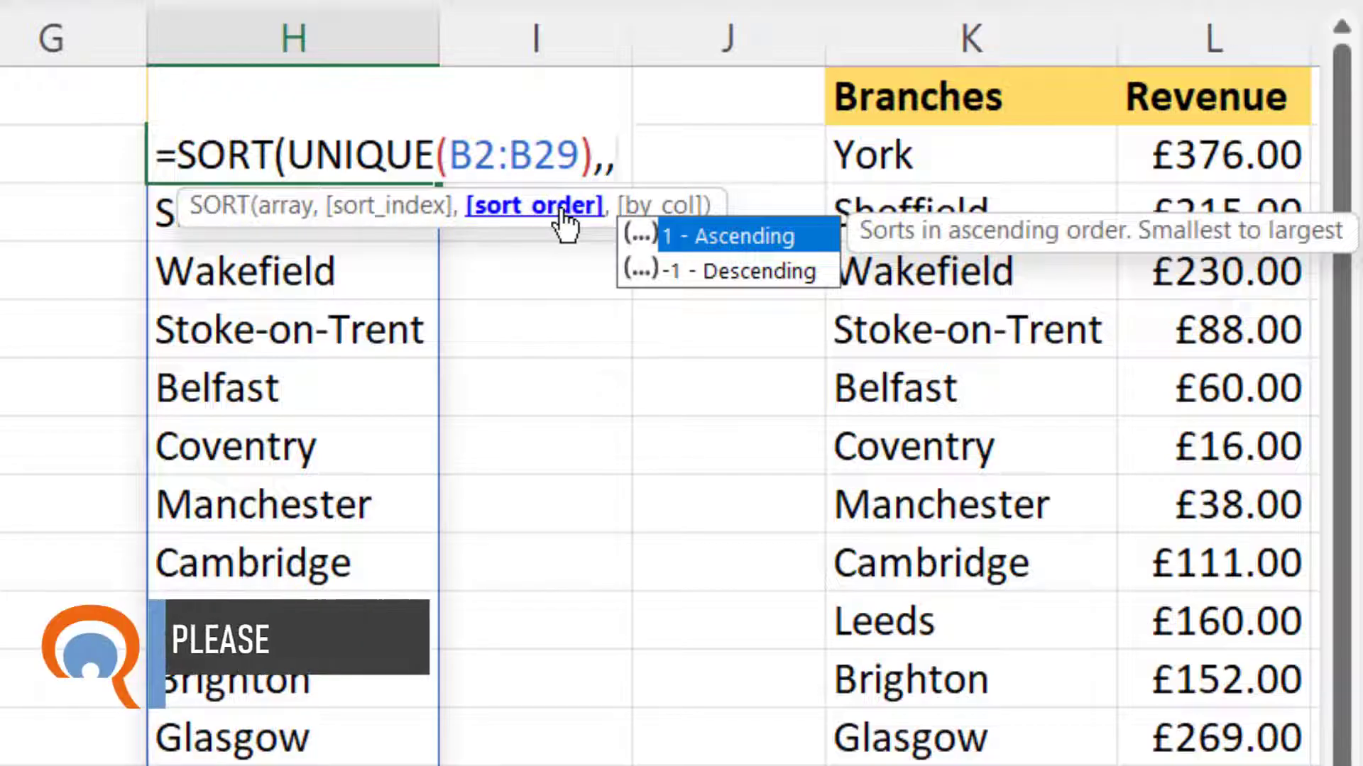
double_click(737, 270)
type(")")
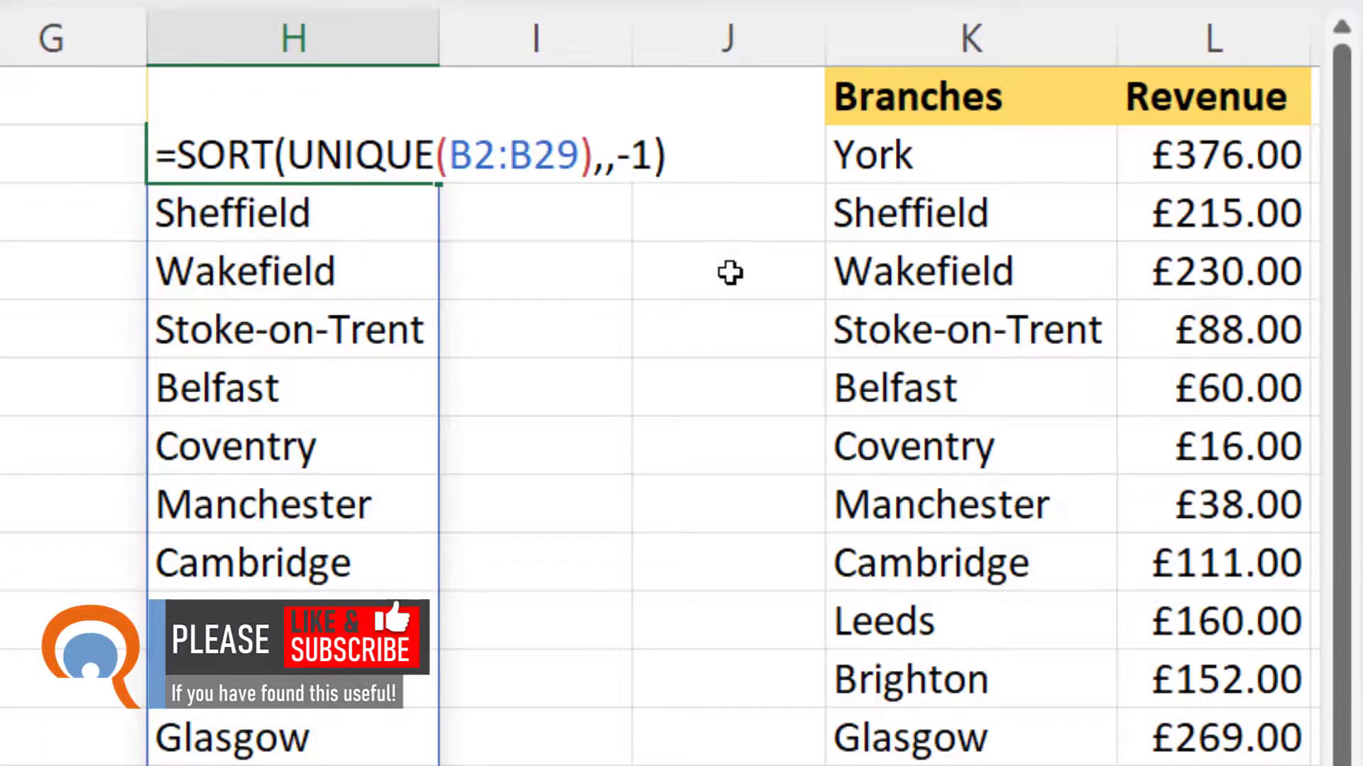
key("Return")
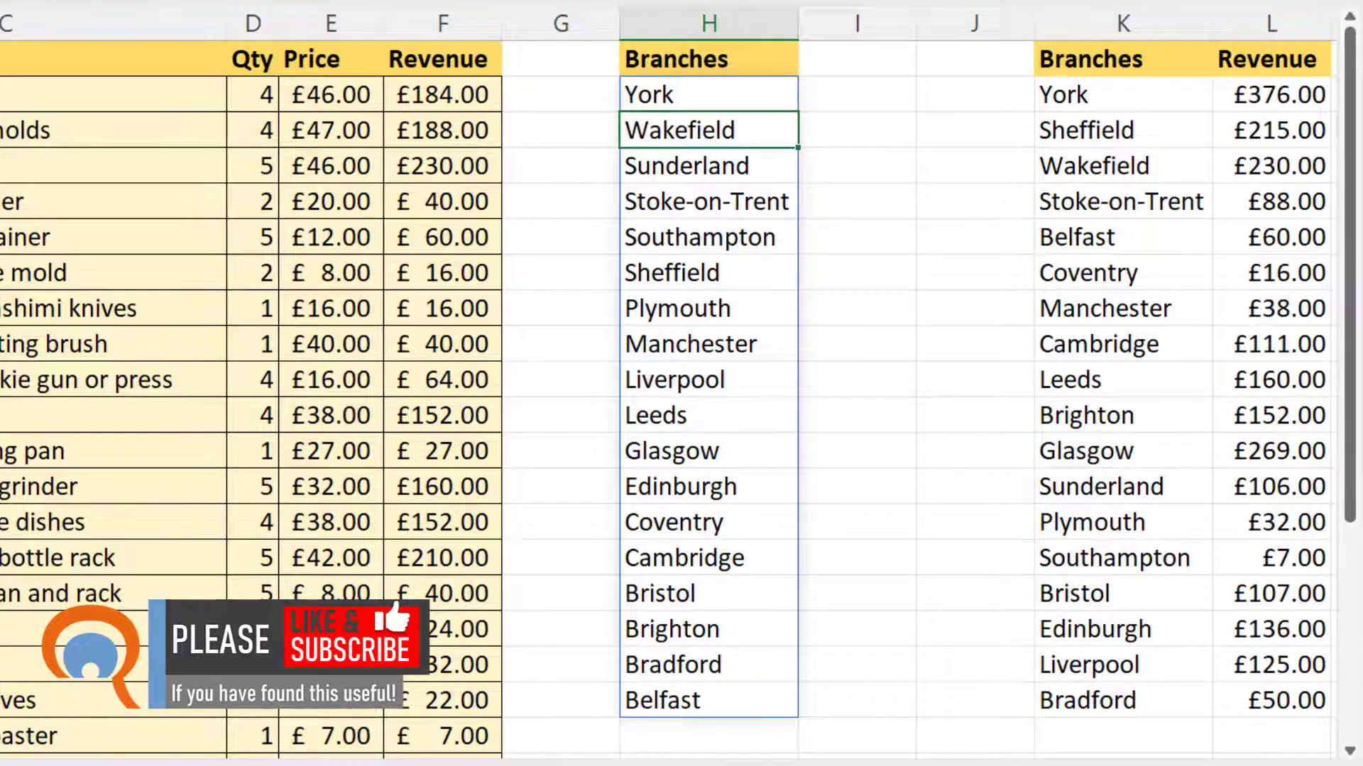
- Check the SUMIF formula in L2 and confirm it unchanged
scroll(668, 383, "right", 7)
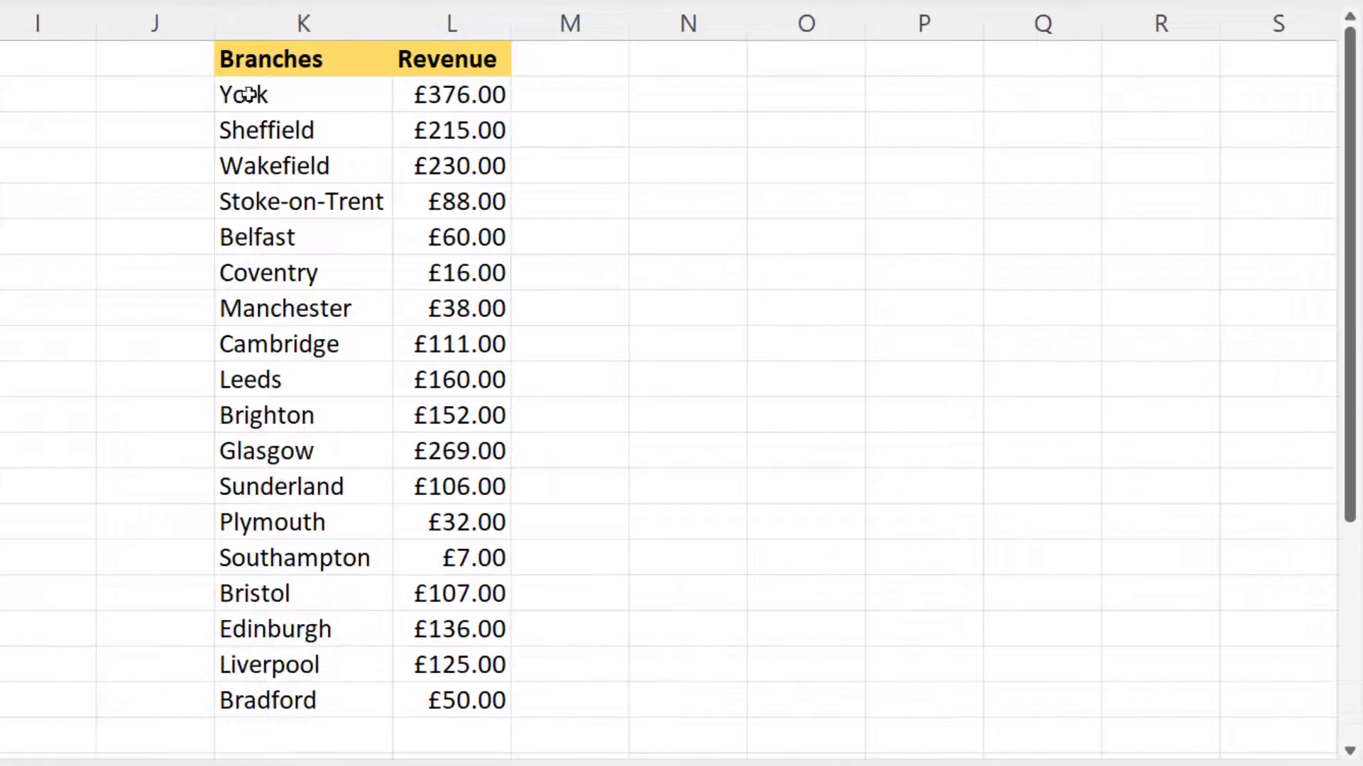
double_click(461, 87)
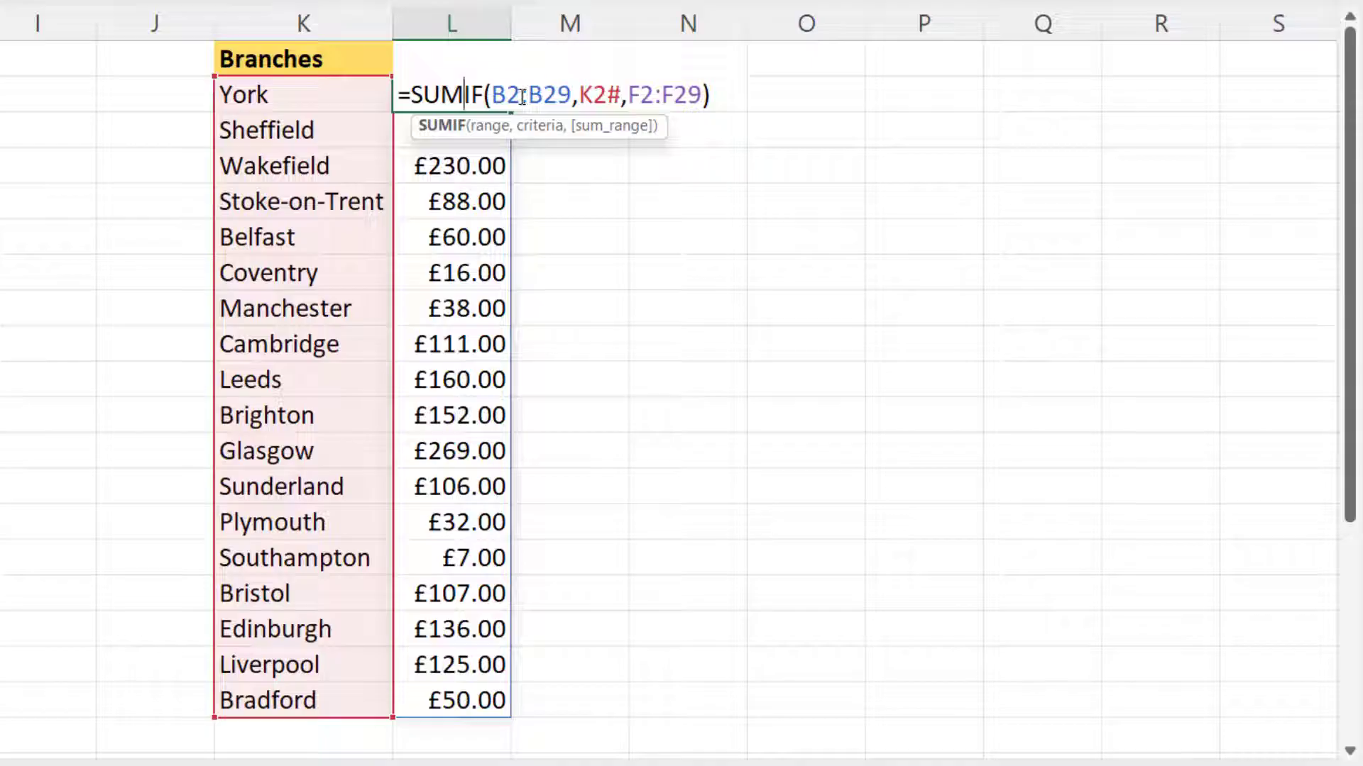
key("Return")
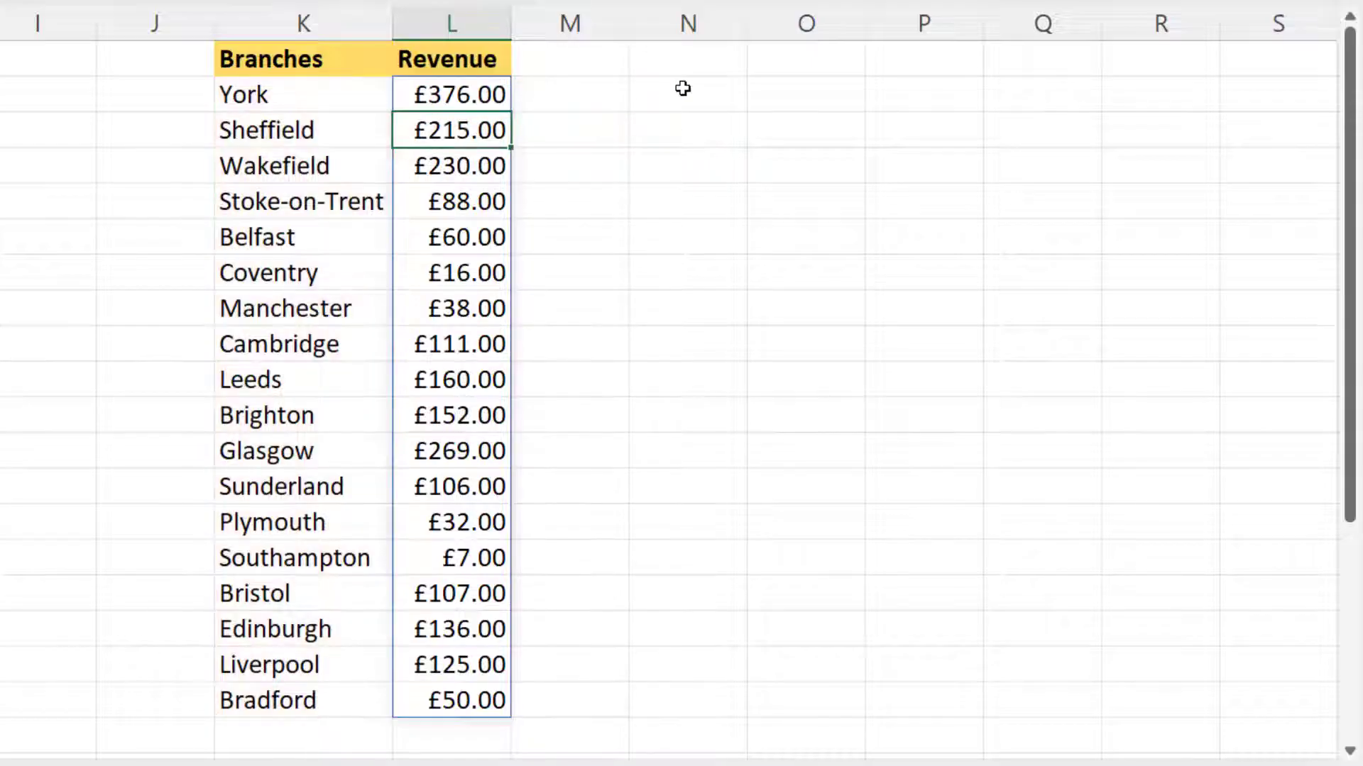
- Copy the Branches and Revenue headings from K1:L1 into N1:O1
left_click_drag(283, 69, 457, 55)
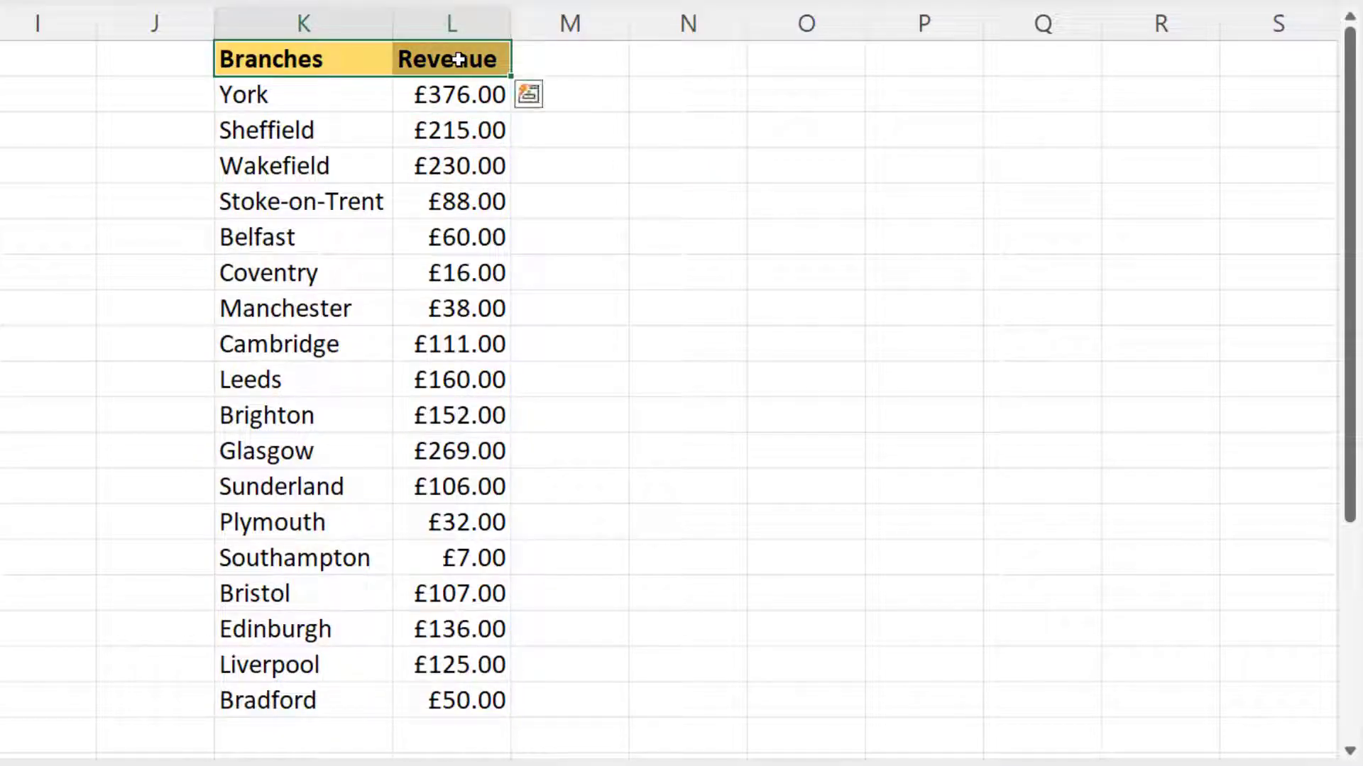
key("ctrl+c")
left_click(708, 48)
key("ctrl+v")
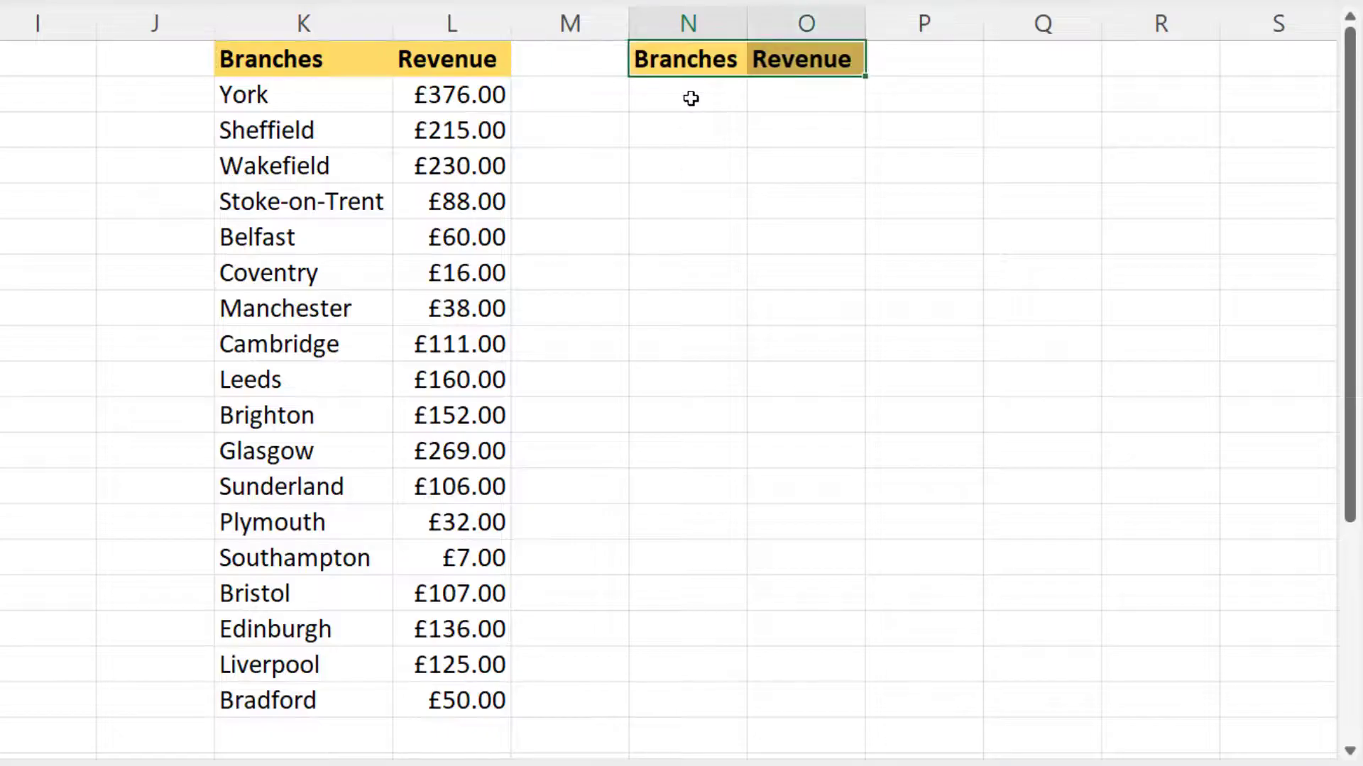
- Enter =SORT(K2:L19,2,1) in N2 and auto-fit column N to show full branch names
left_click(694, 95)
type("=sort")
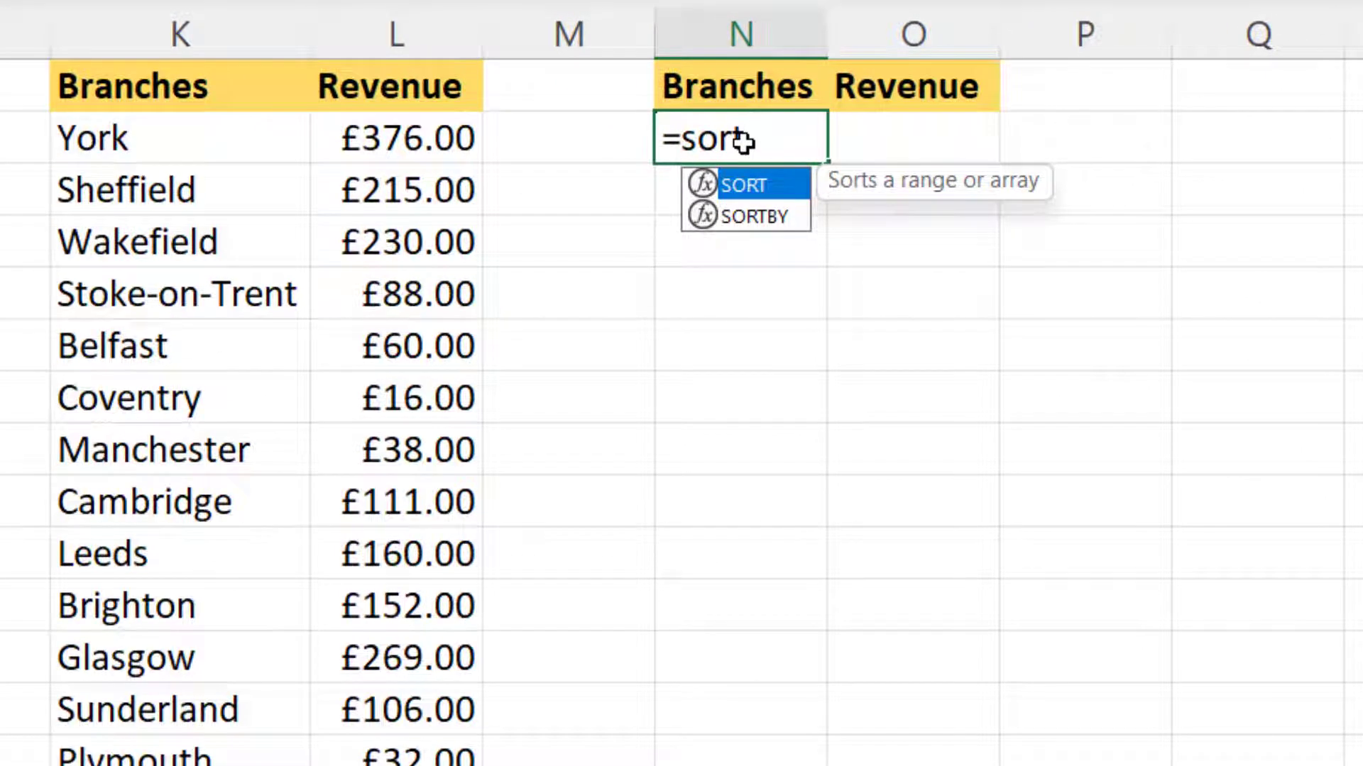
type("(")
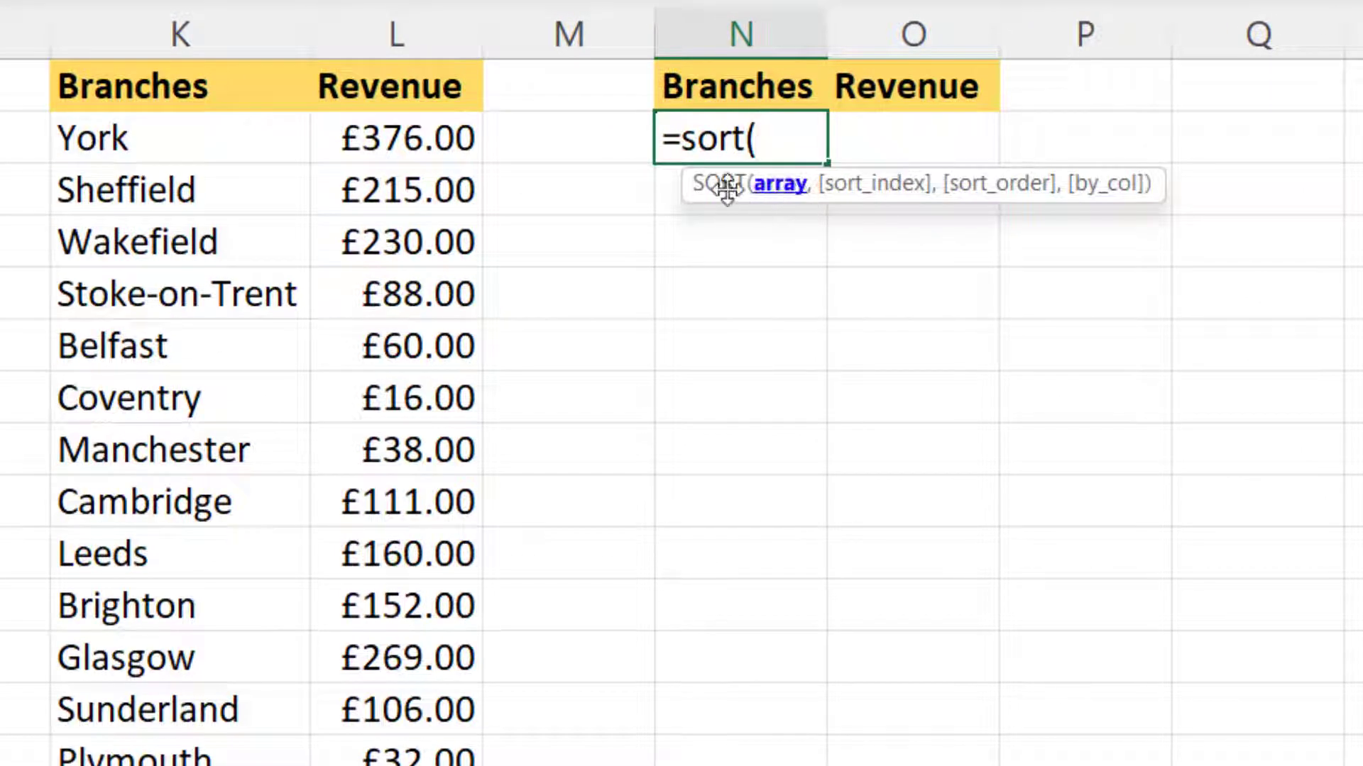
left_click_drag(122, 140, 426, 765)
type(",")
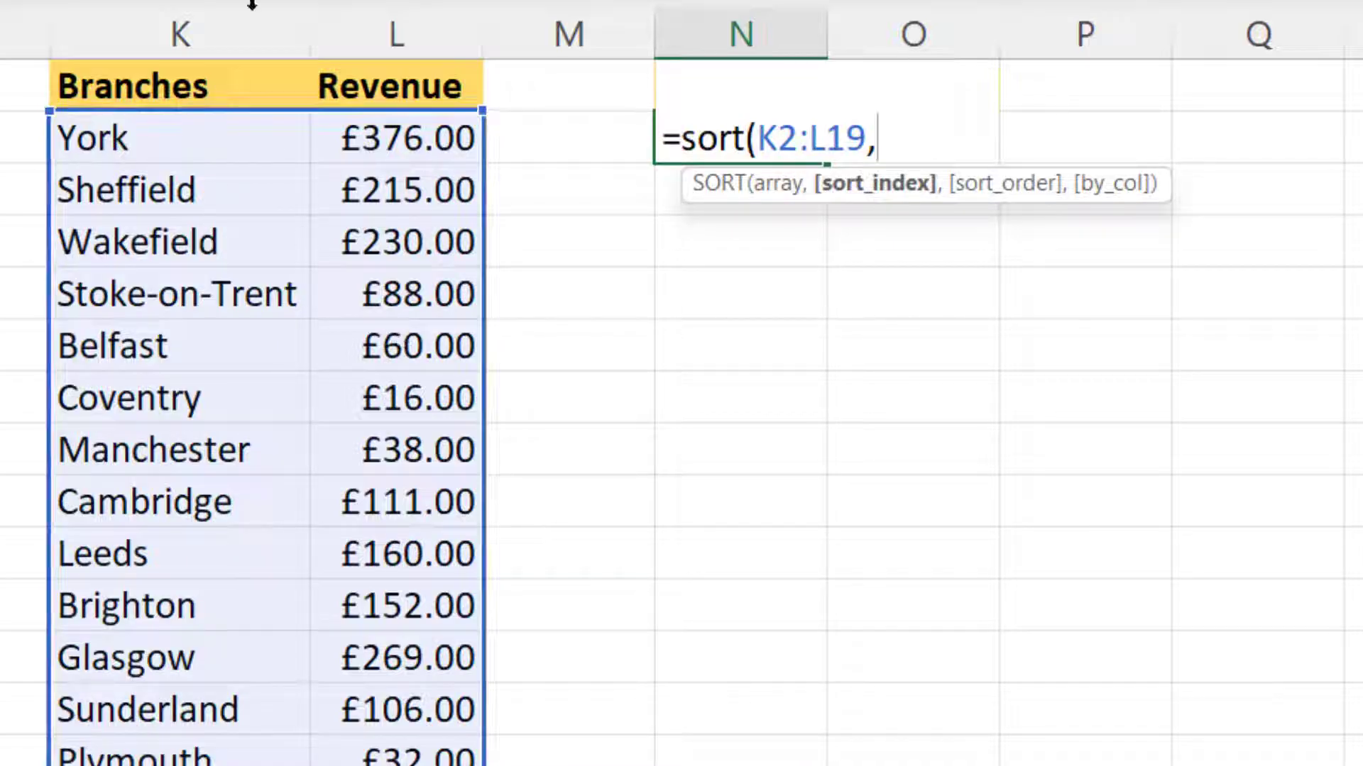
type("2")
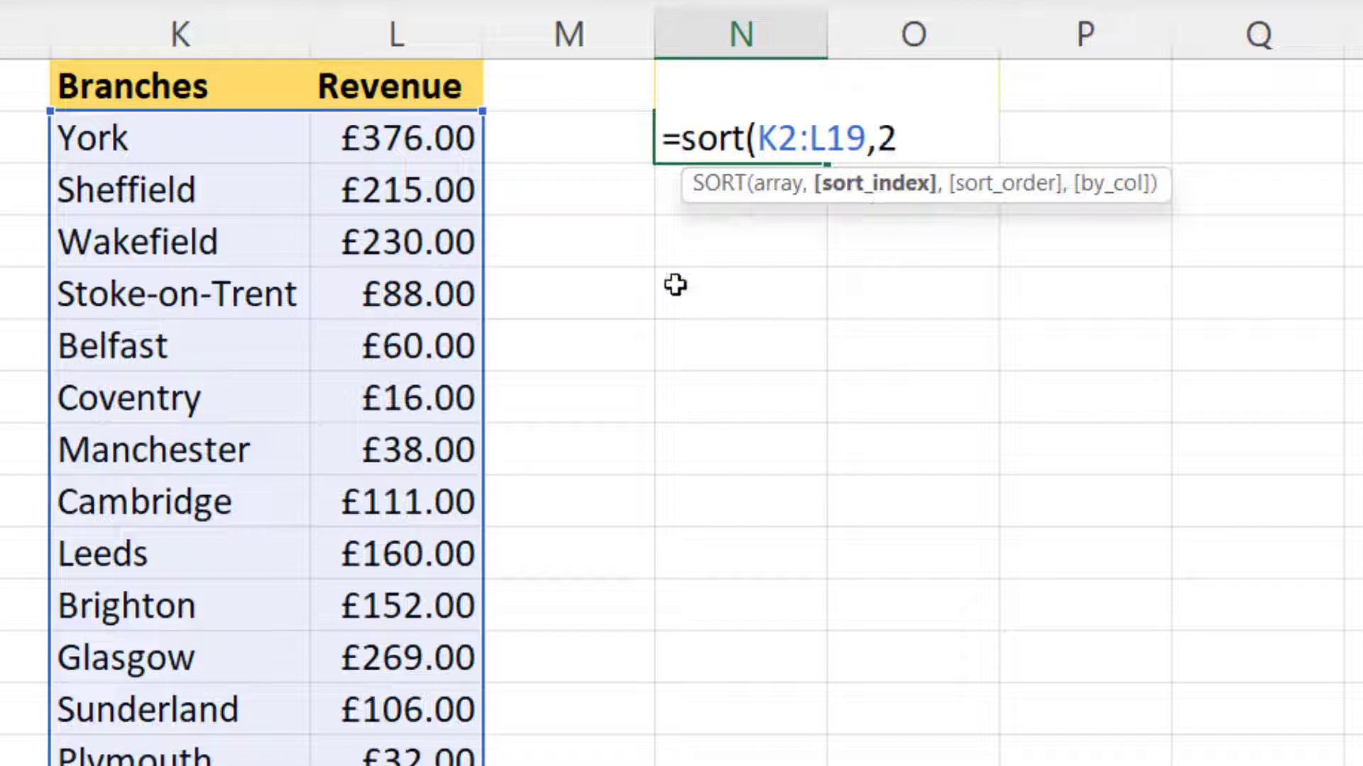
type(",")
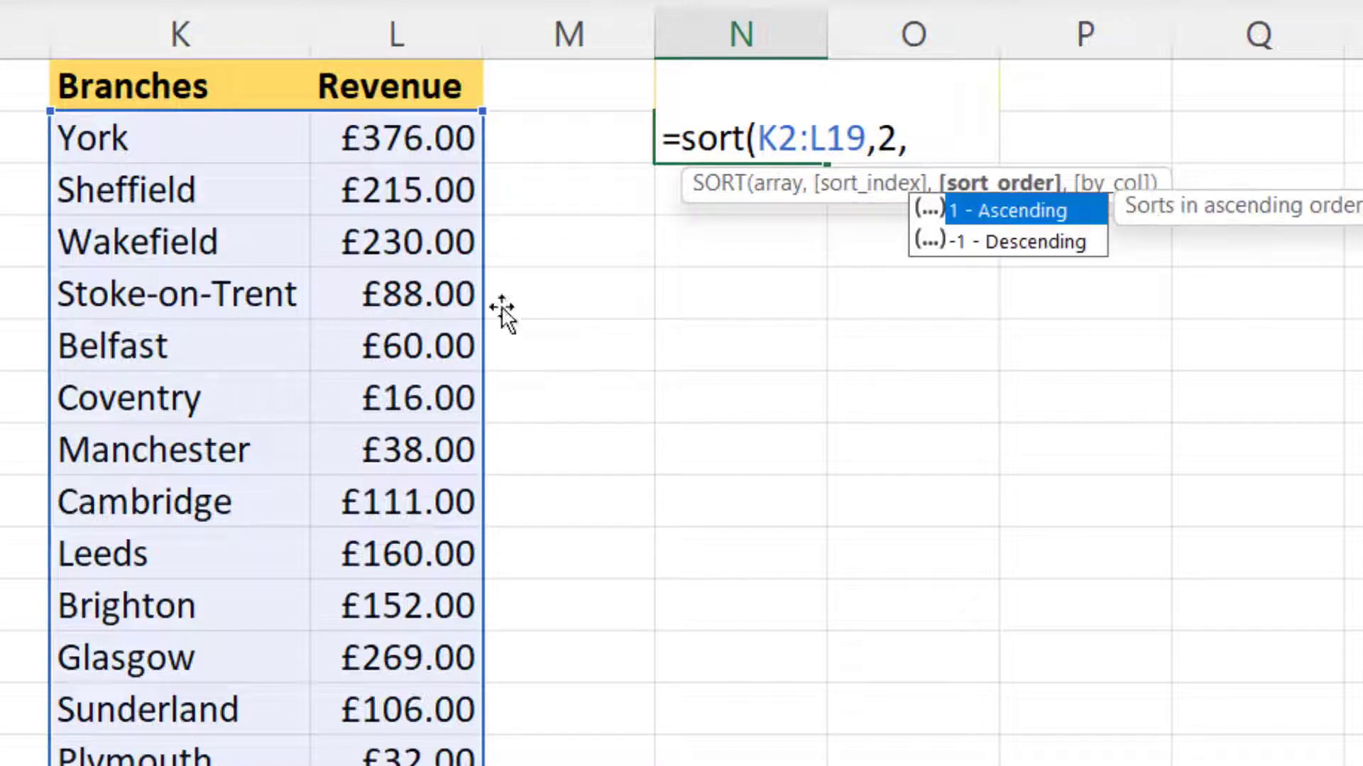
double_click(1020, 211)
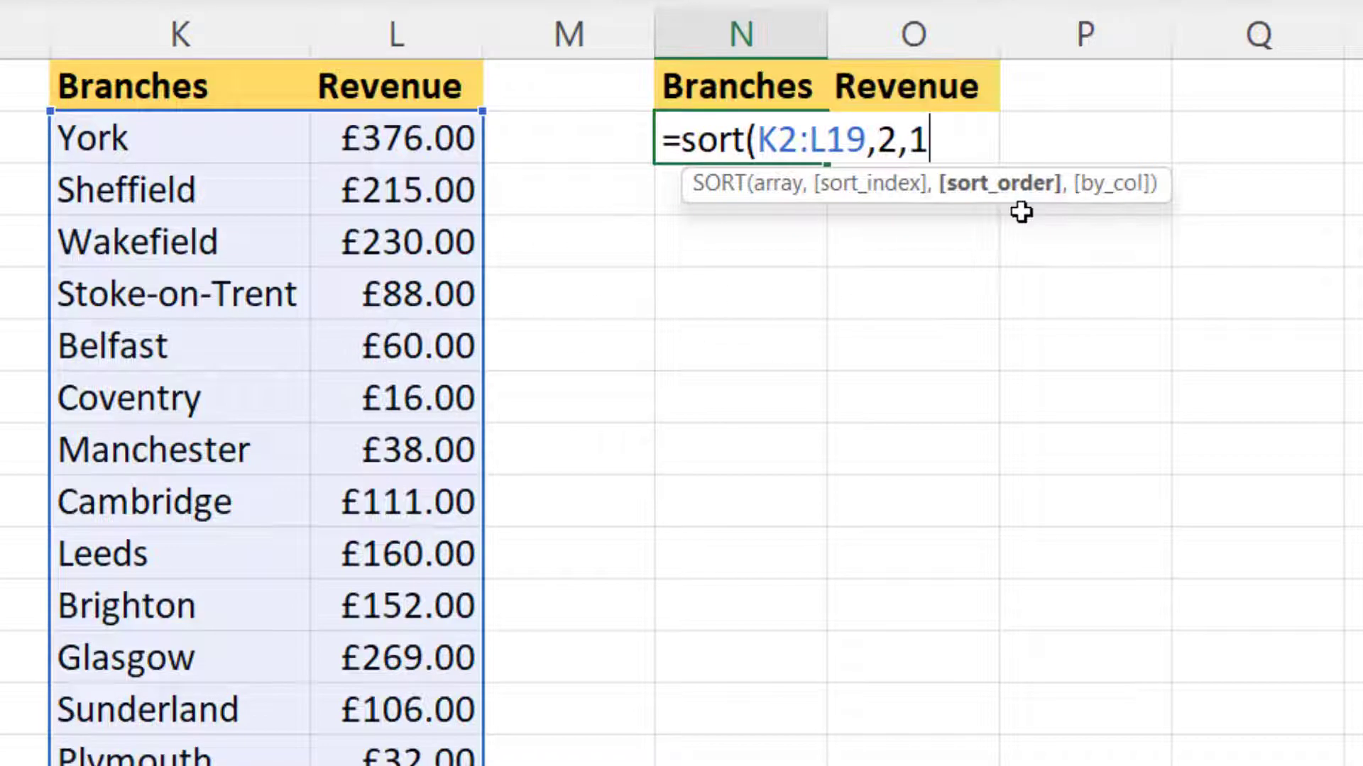
type(")")
key("Return")
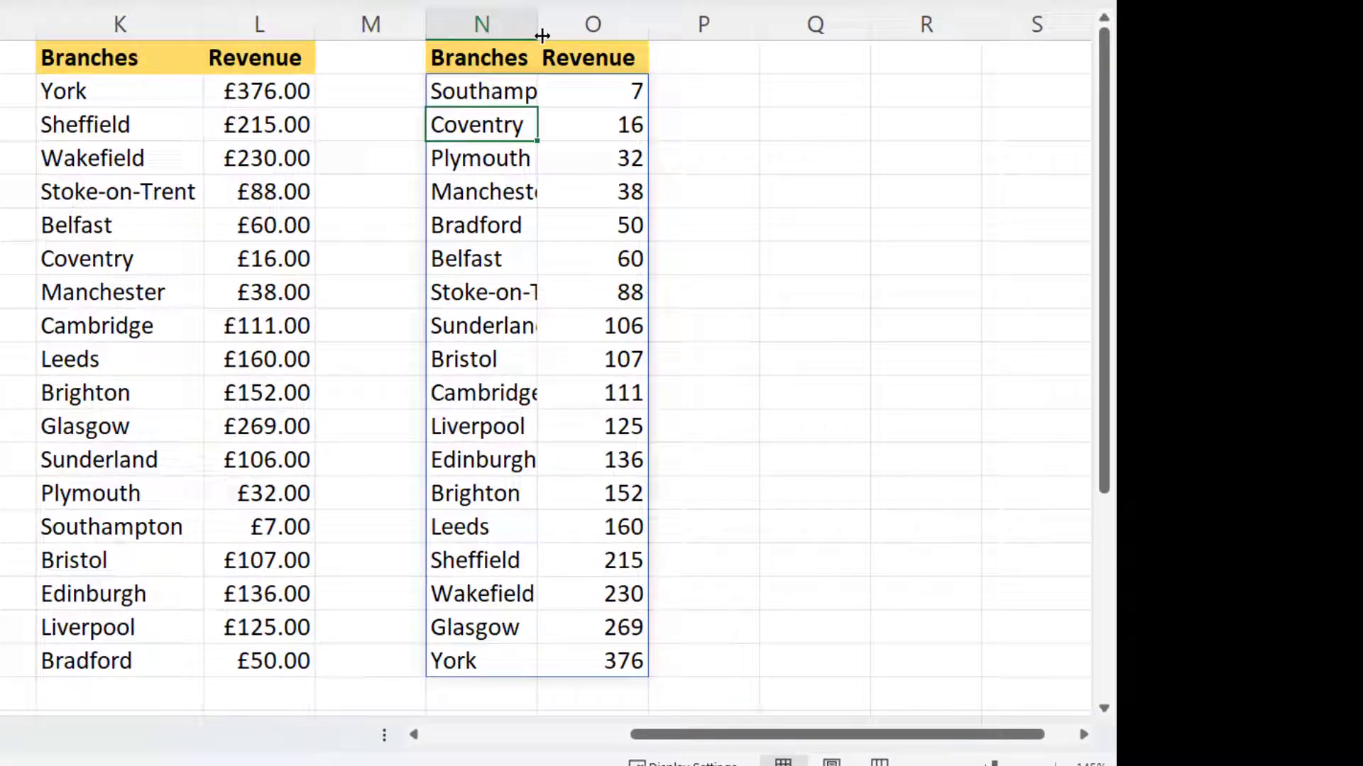
double_click(542, 35)
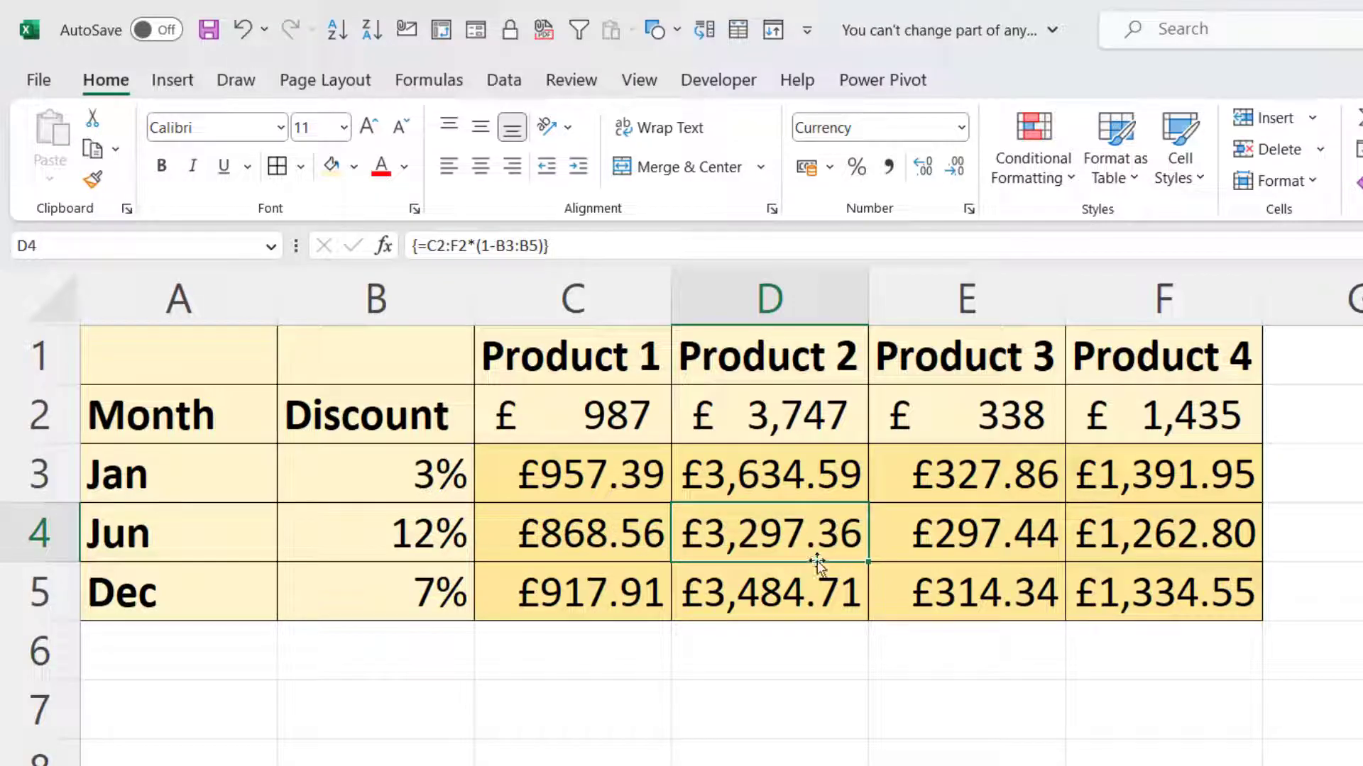
- Try deleting D4 inside the array, dismiss the refusal, then select C3:F5
key("Delete")
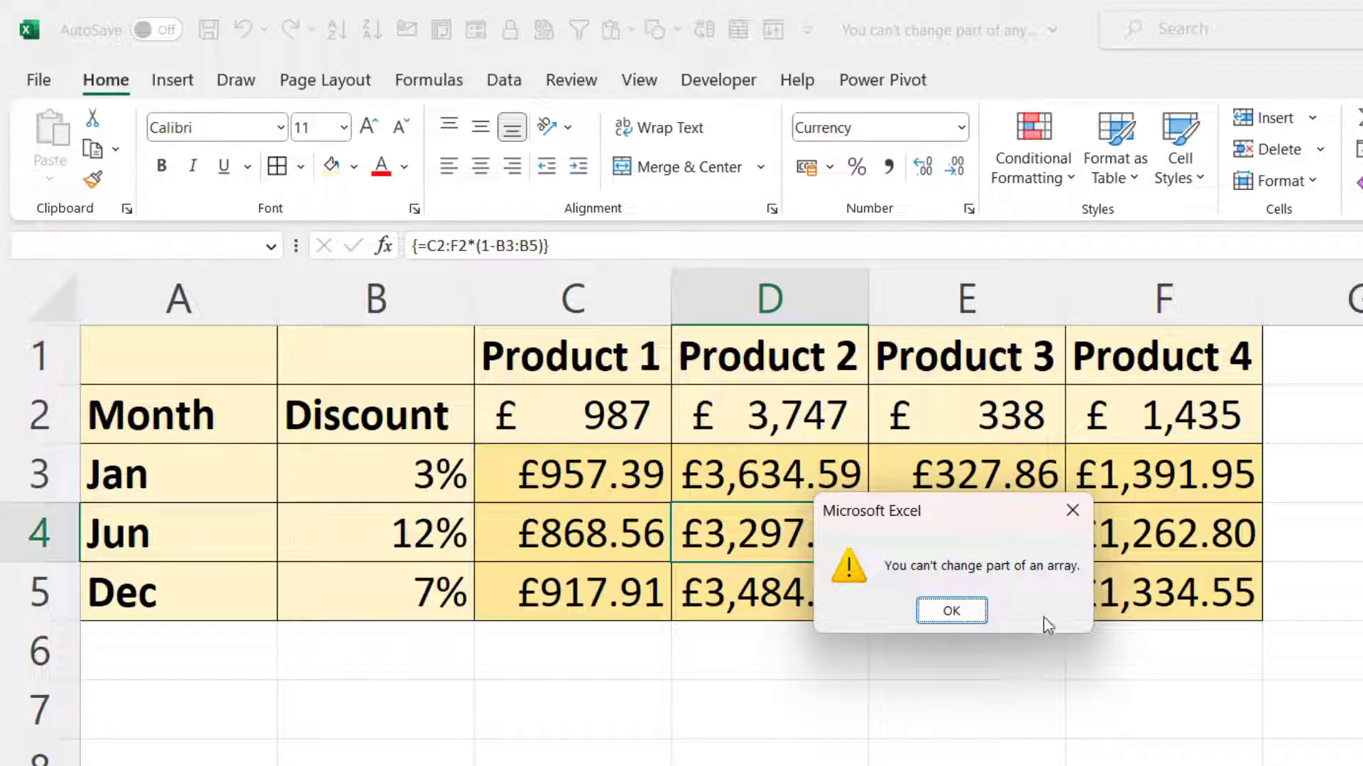
left_click(951, 612)
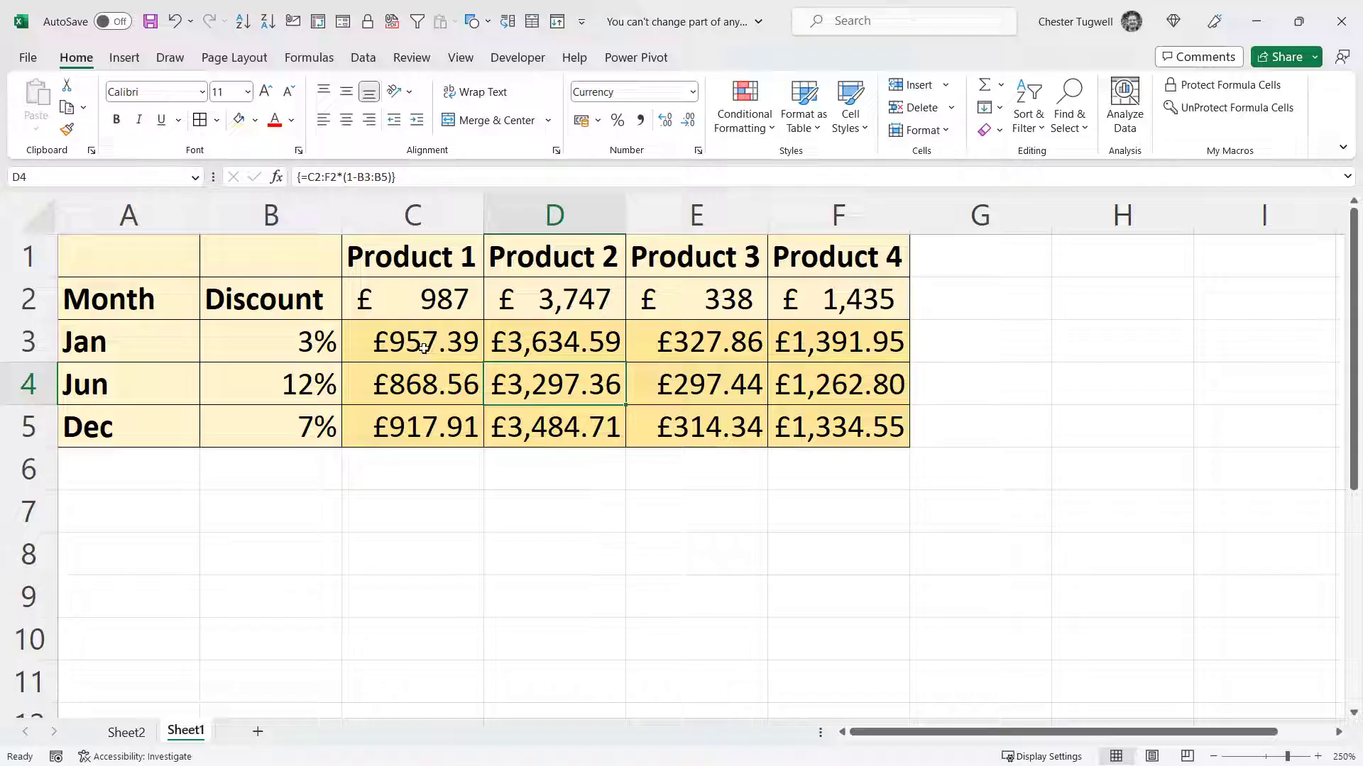
left_click_drag(414, 337, 723, 436)
- From D4, use Go To Special's Current array option to select all of C3:F5
left_click(574, 385)
key("ctrl+g")
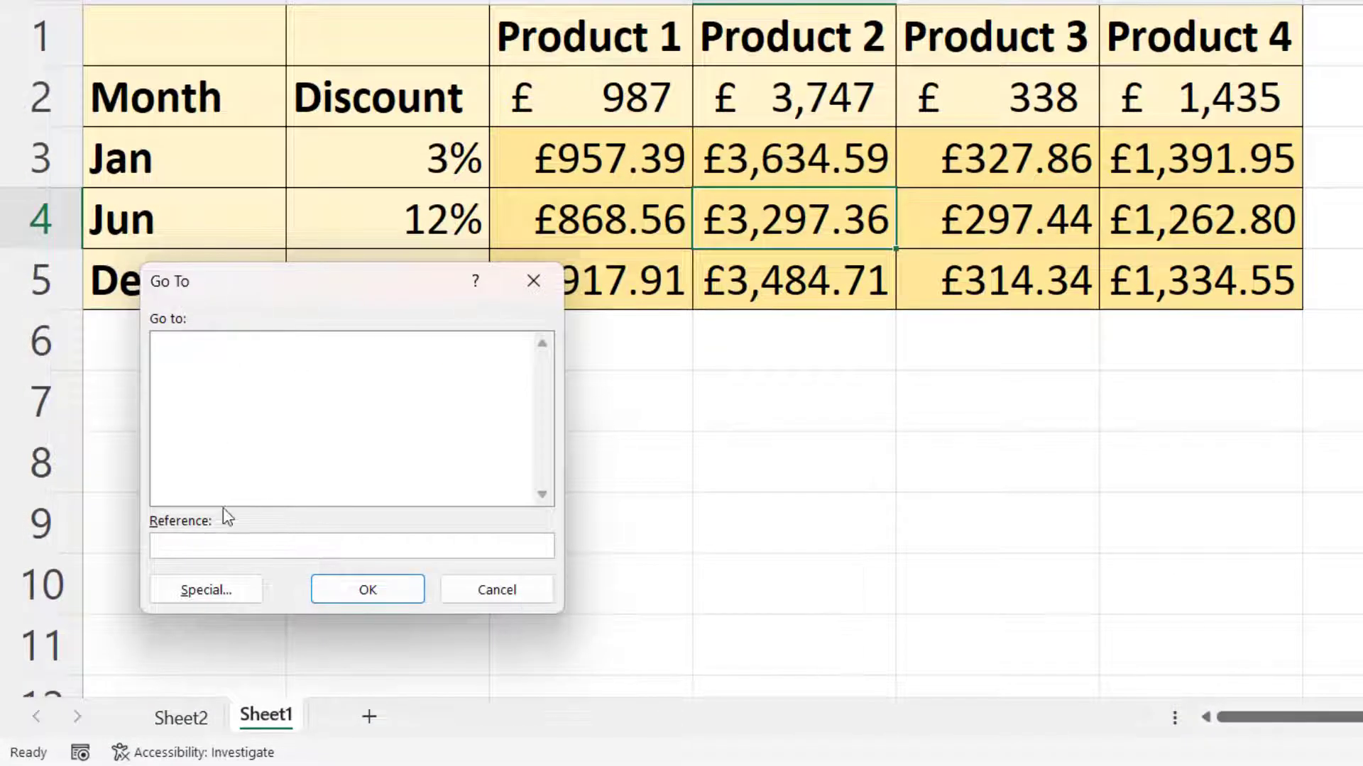
left_click(214, 590)
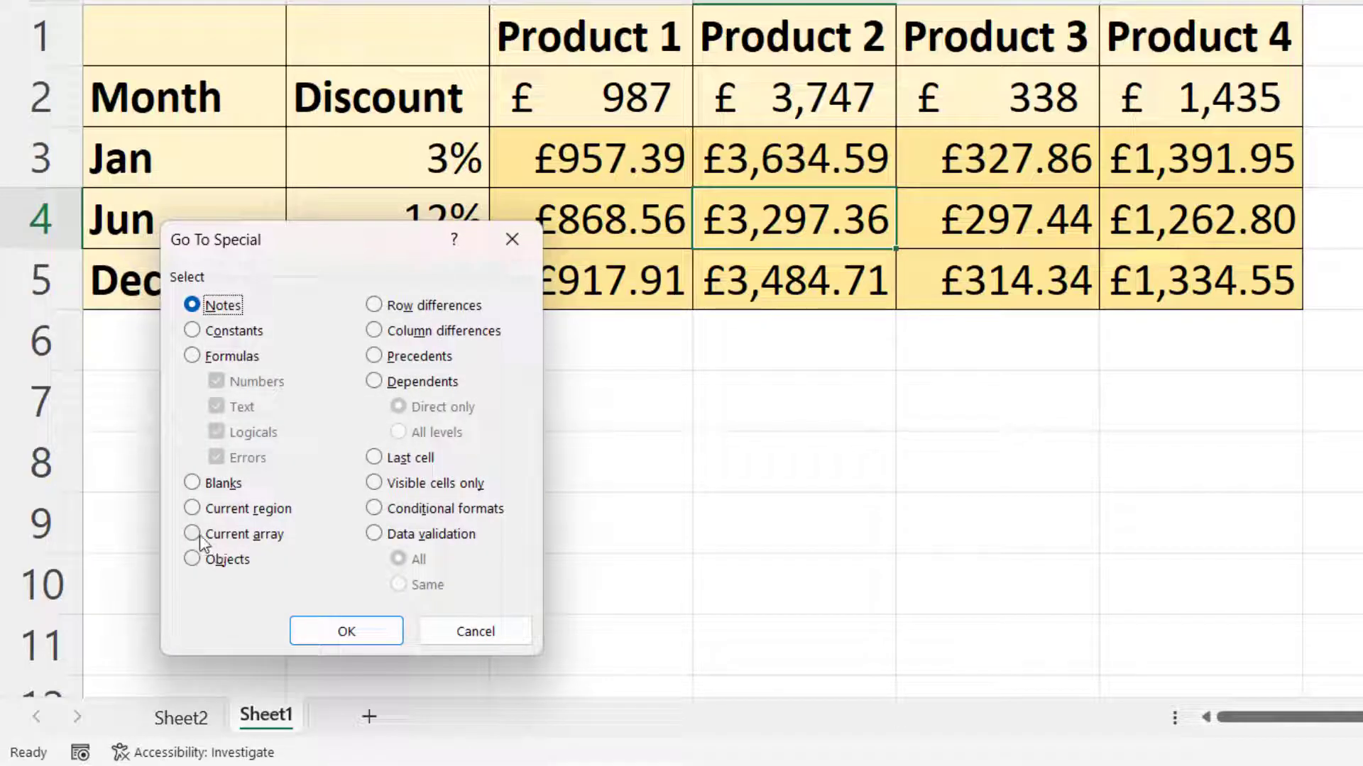
left_click(193, 536)
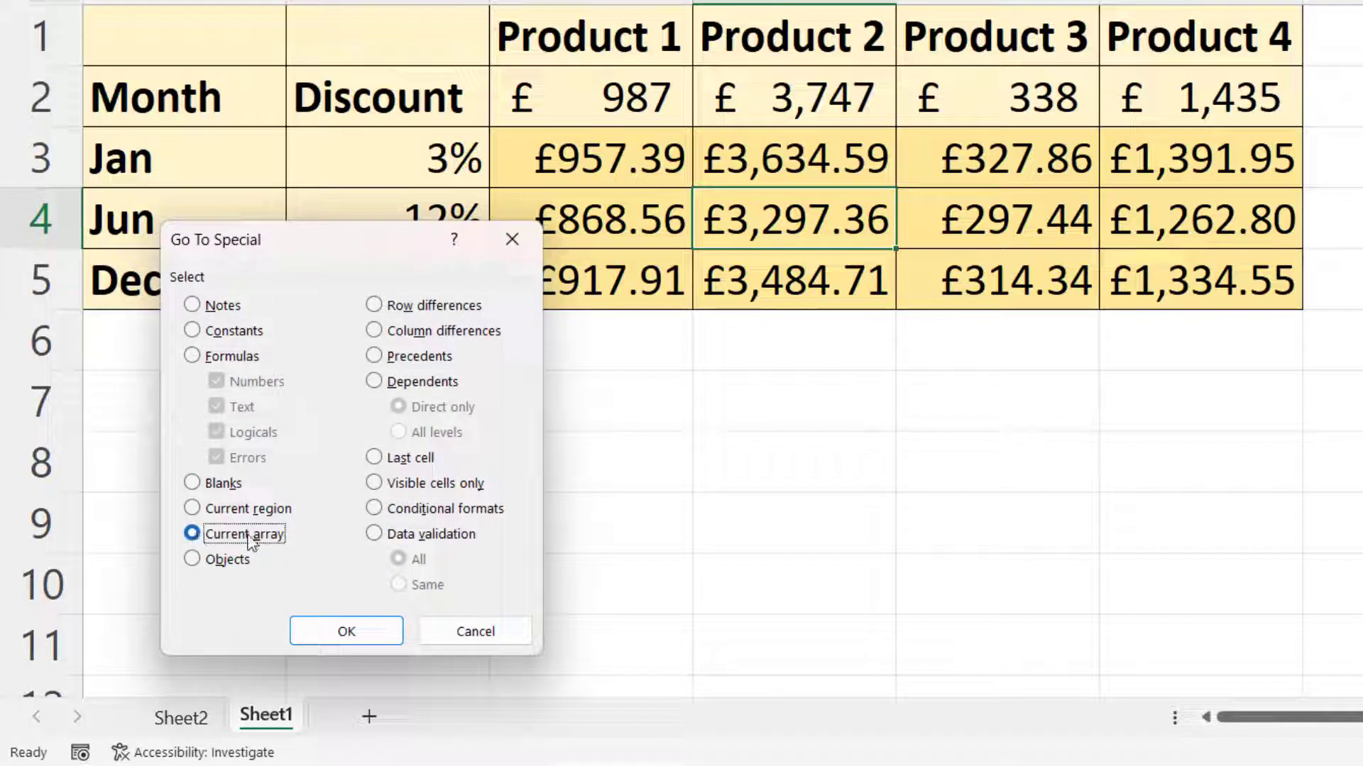
left_click(336, 638)
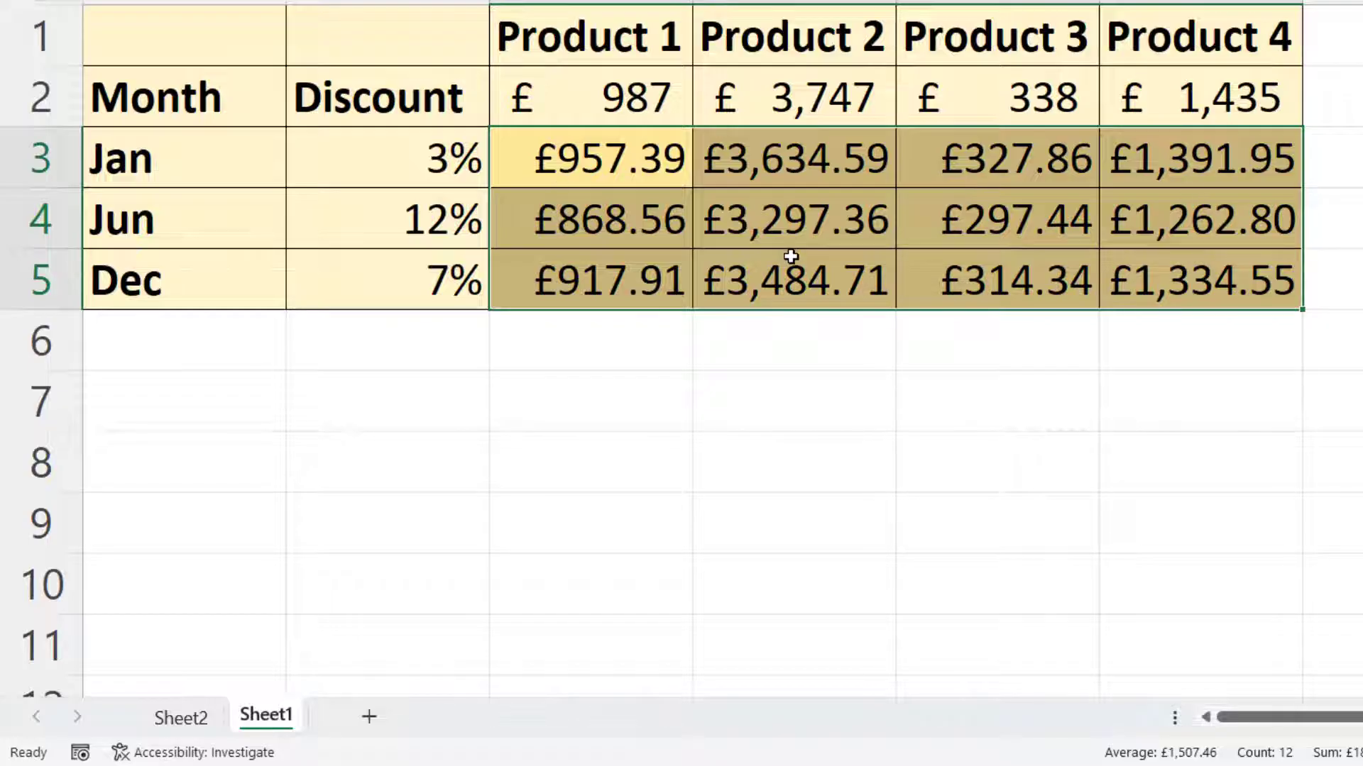
- Clear the array and start C3's formula as =C2*(1-B3
key("Delete")
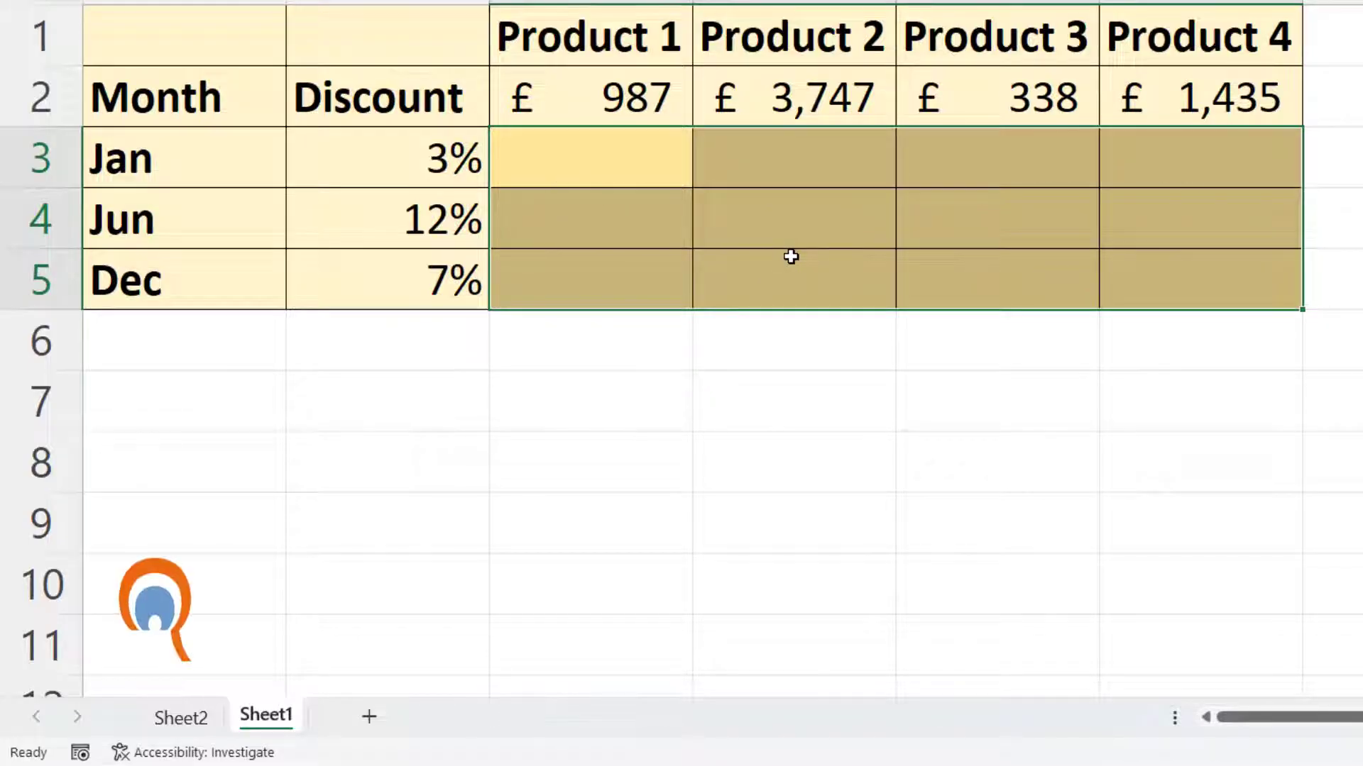
left_click(613, 157)
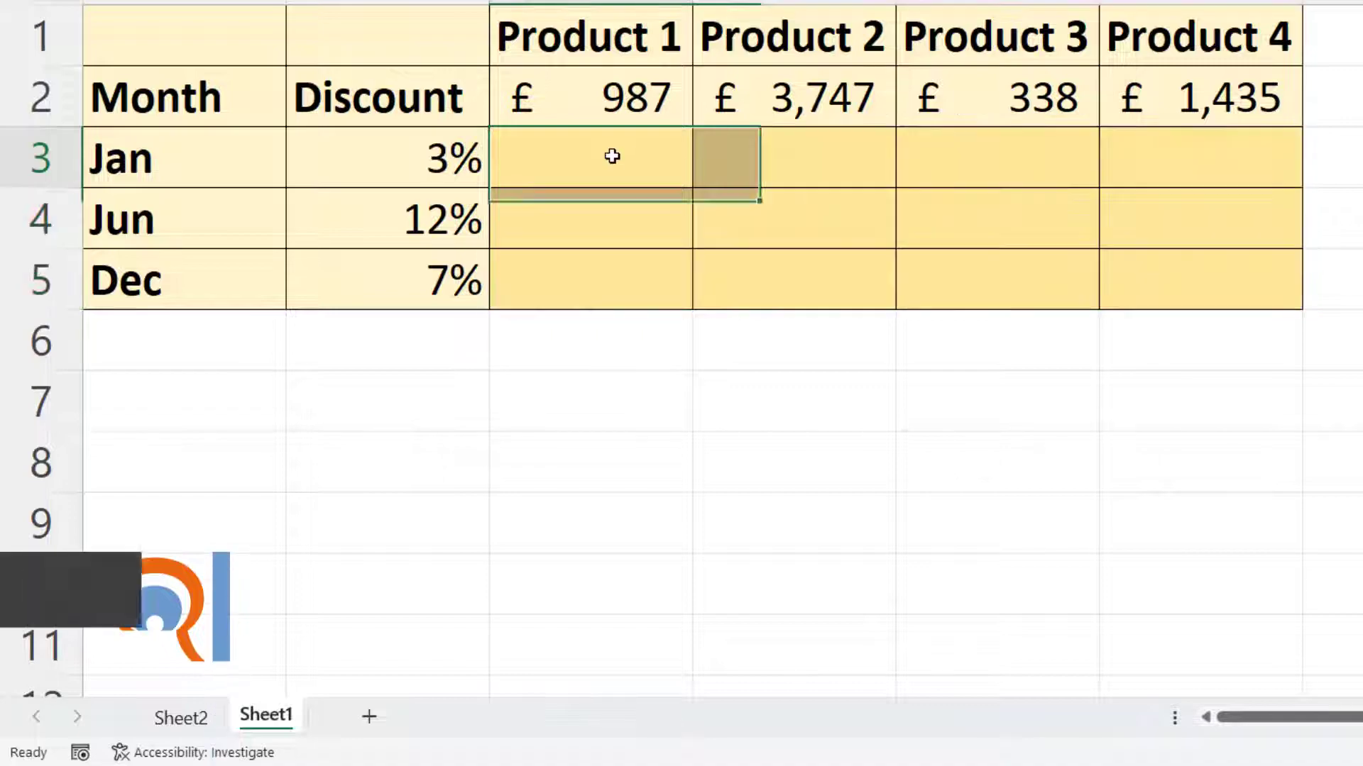
type("=")
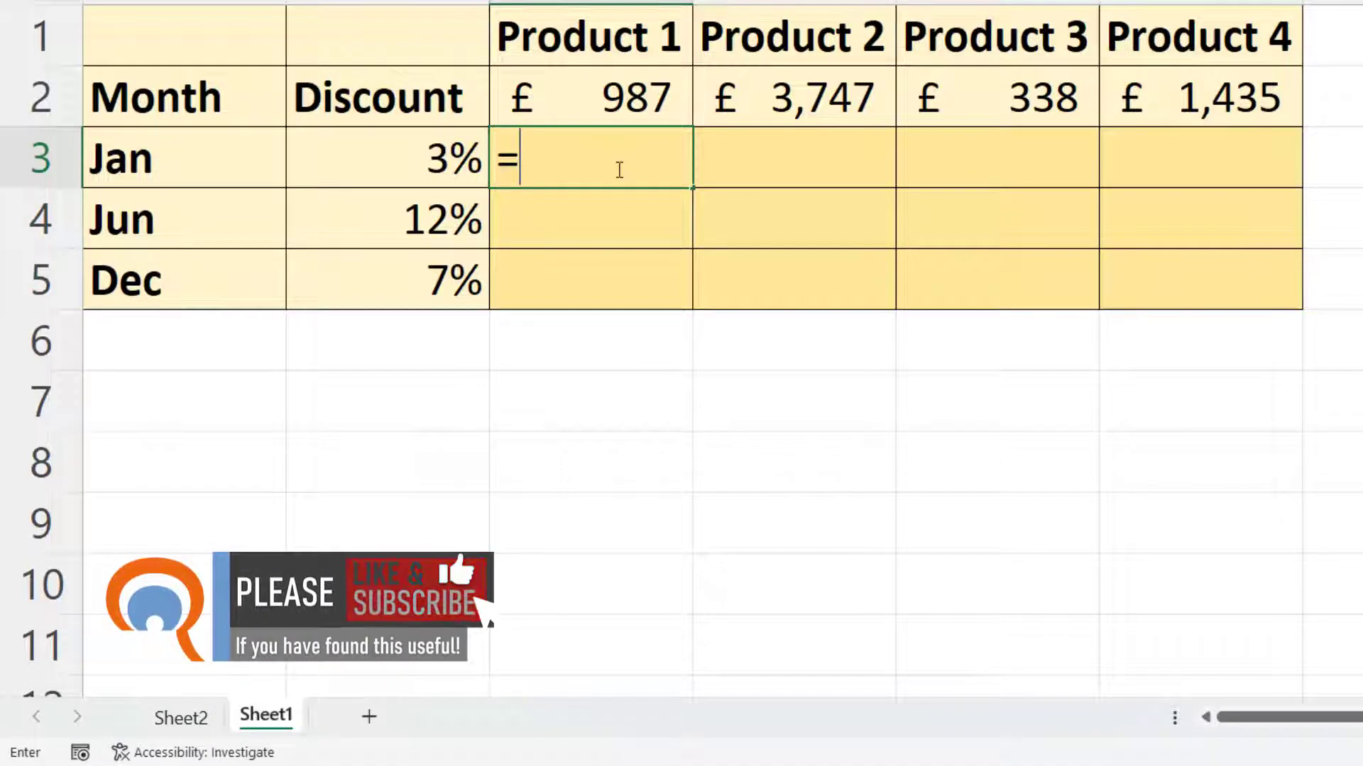
left_click(616, 87)
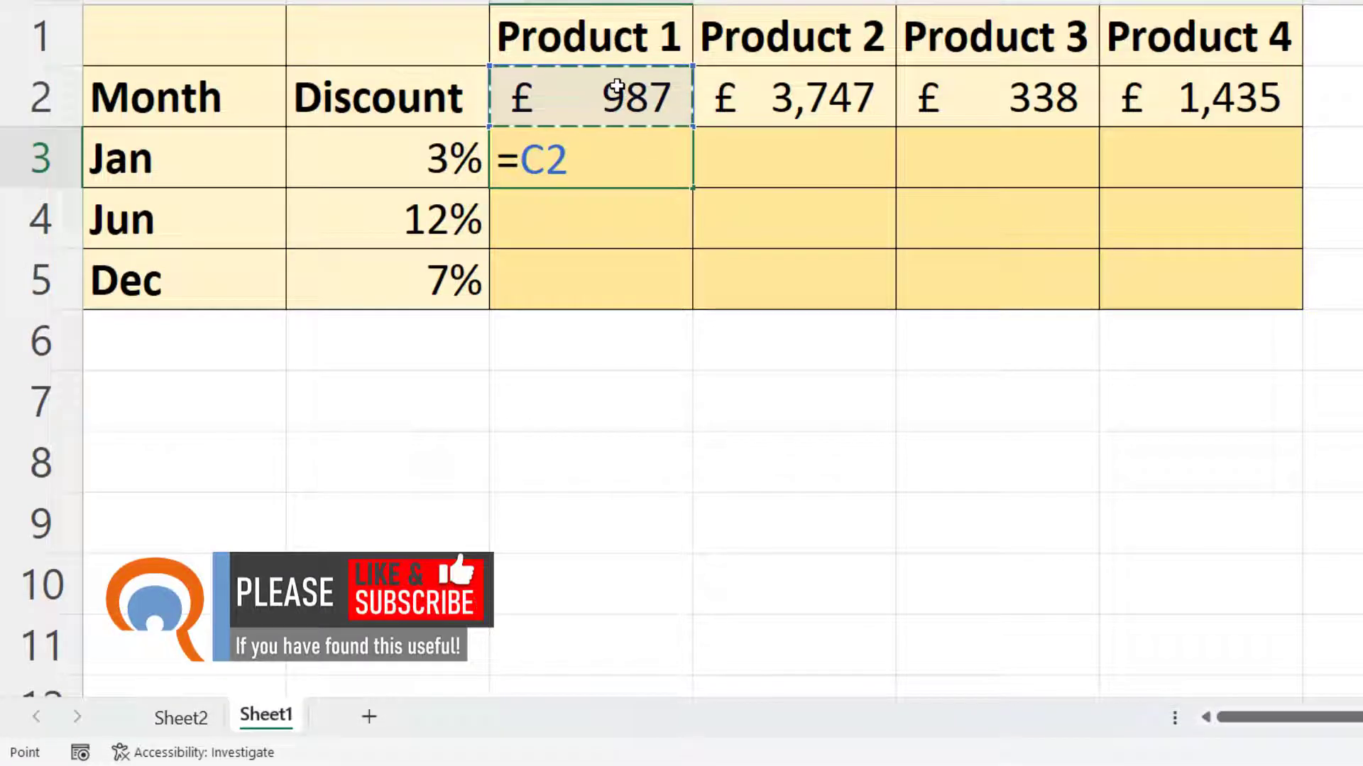
type("*(1")
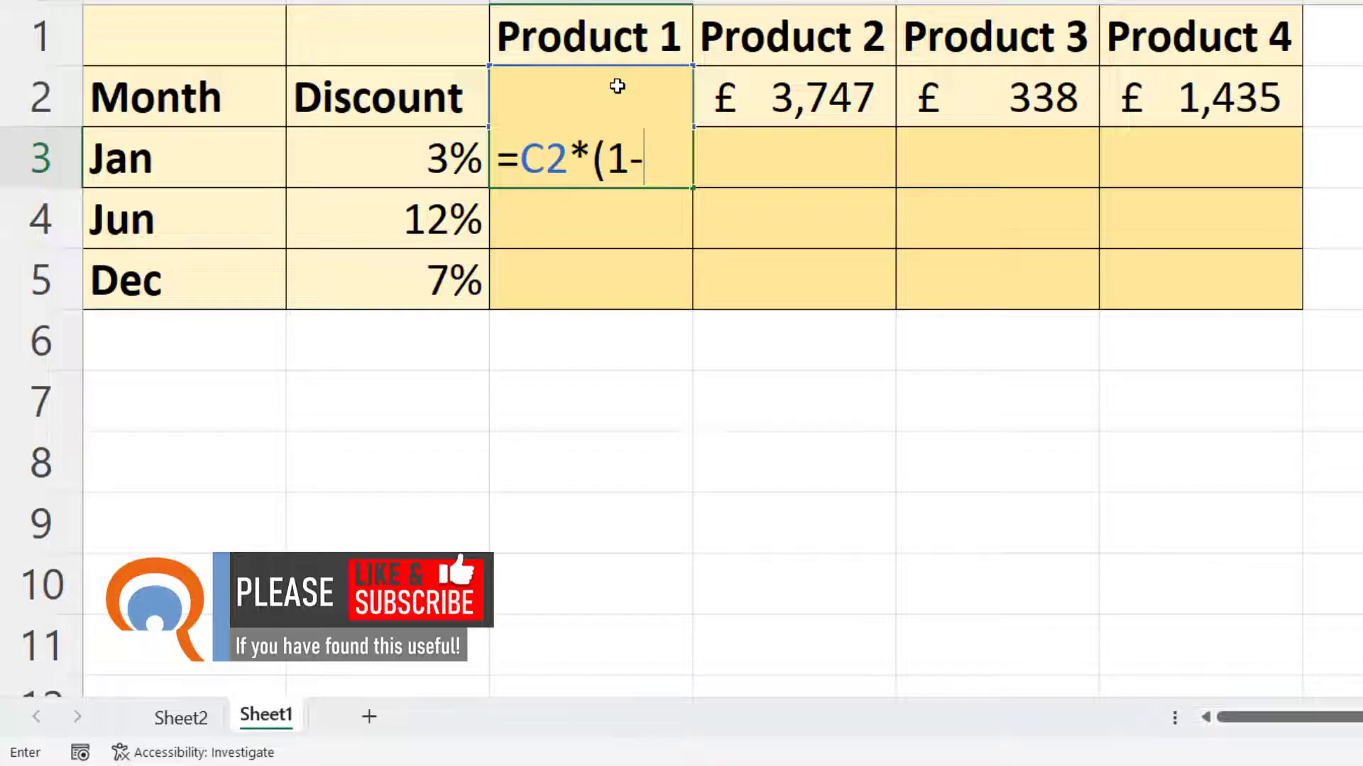
type("-")
left_click(410, 159)
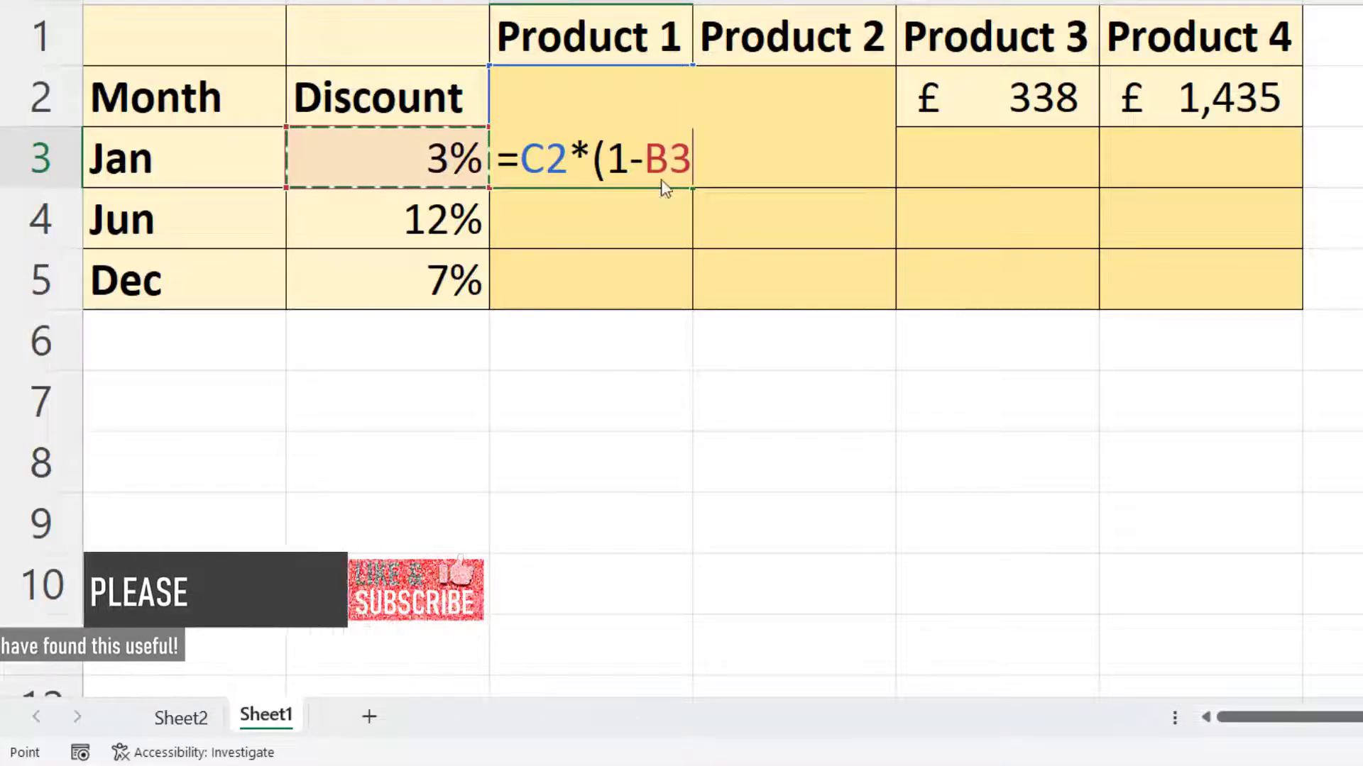
- Make the references mixed and finish C3 as =C$2*(1-$B3), giving £957.39
left_click(545, 157)
key("F4")
key("F4")
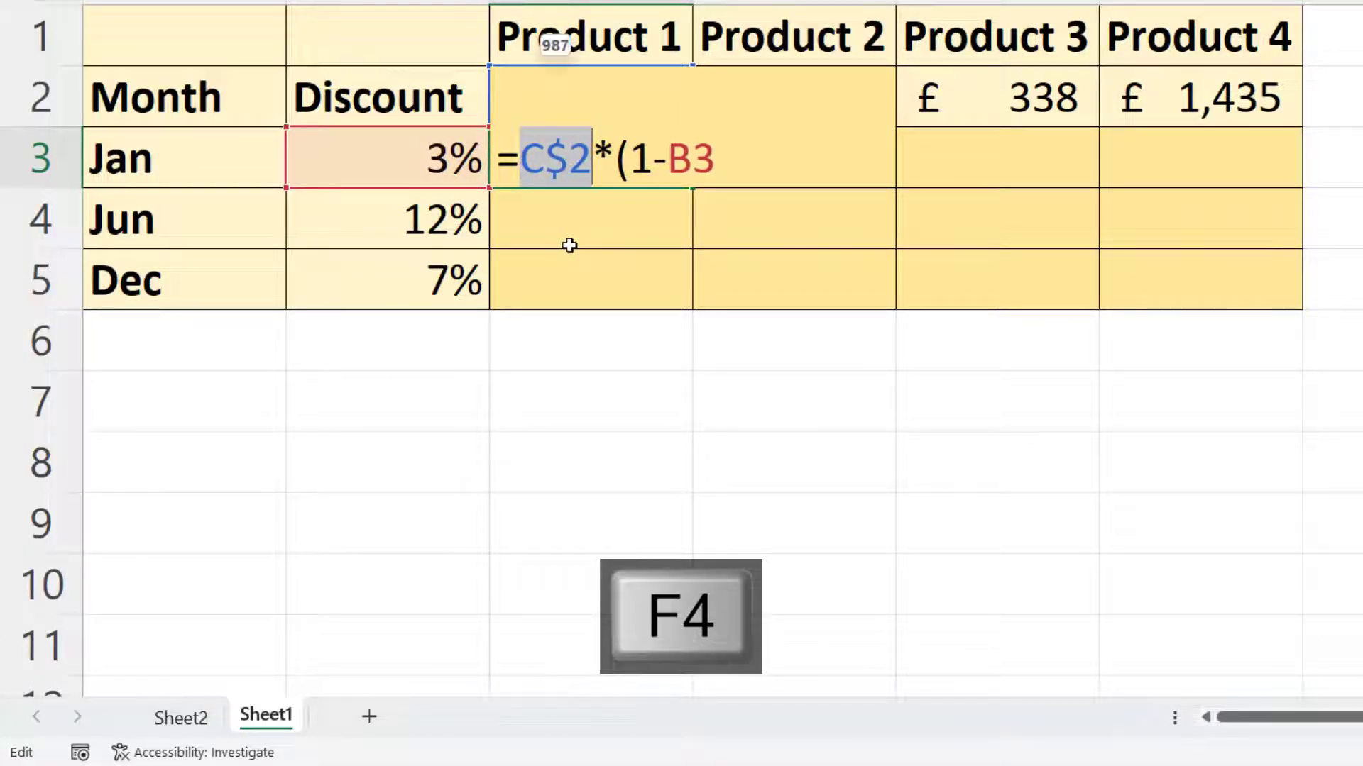
left_click(683, 170)
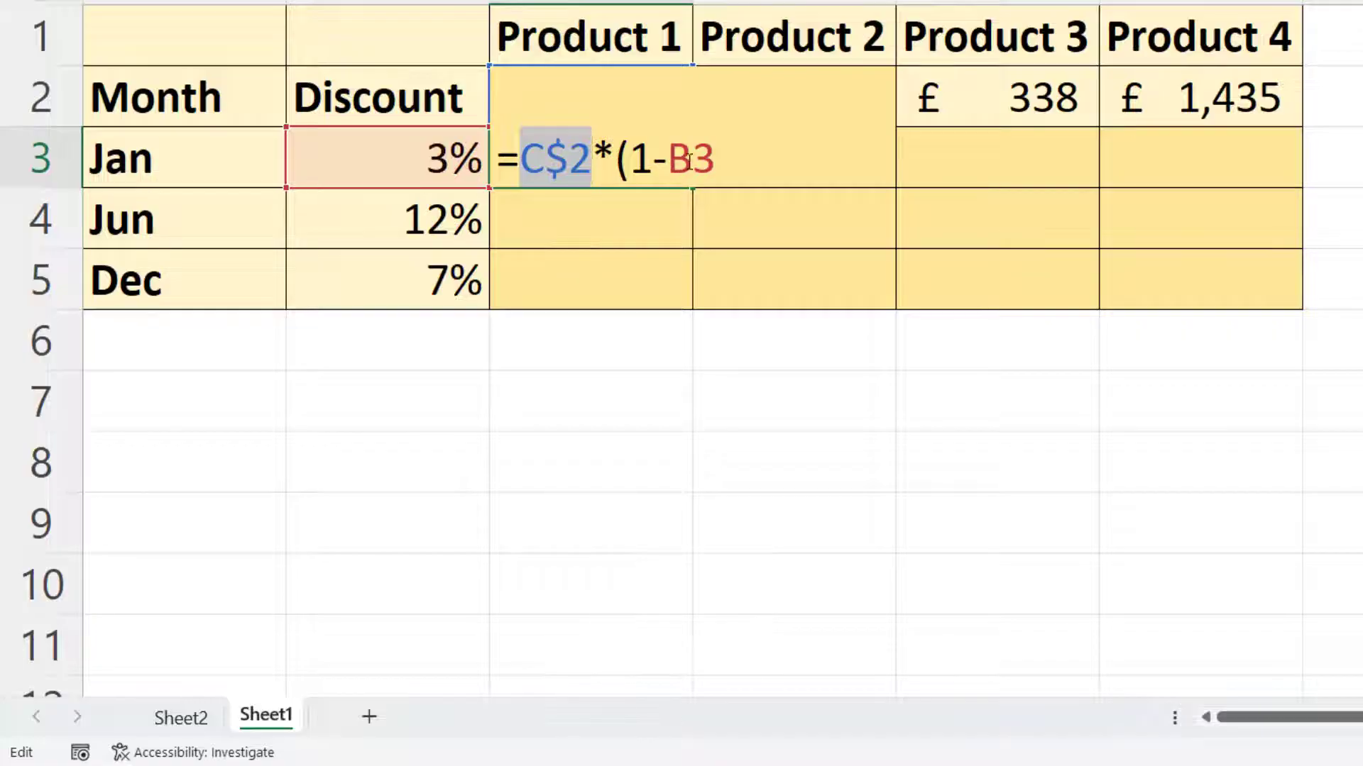
key("F4")
key("F4")
key("F4")
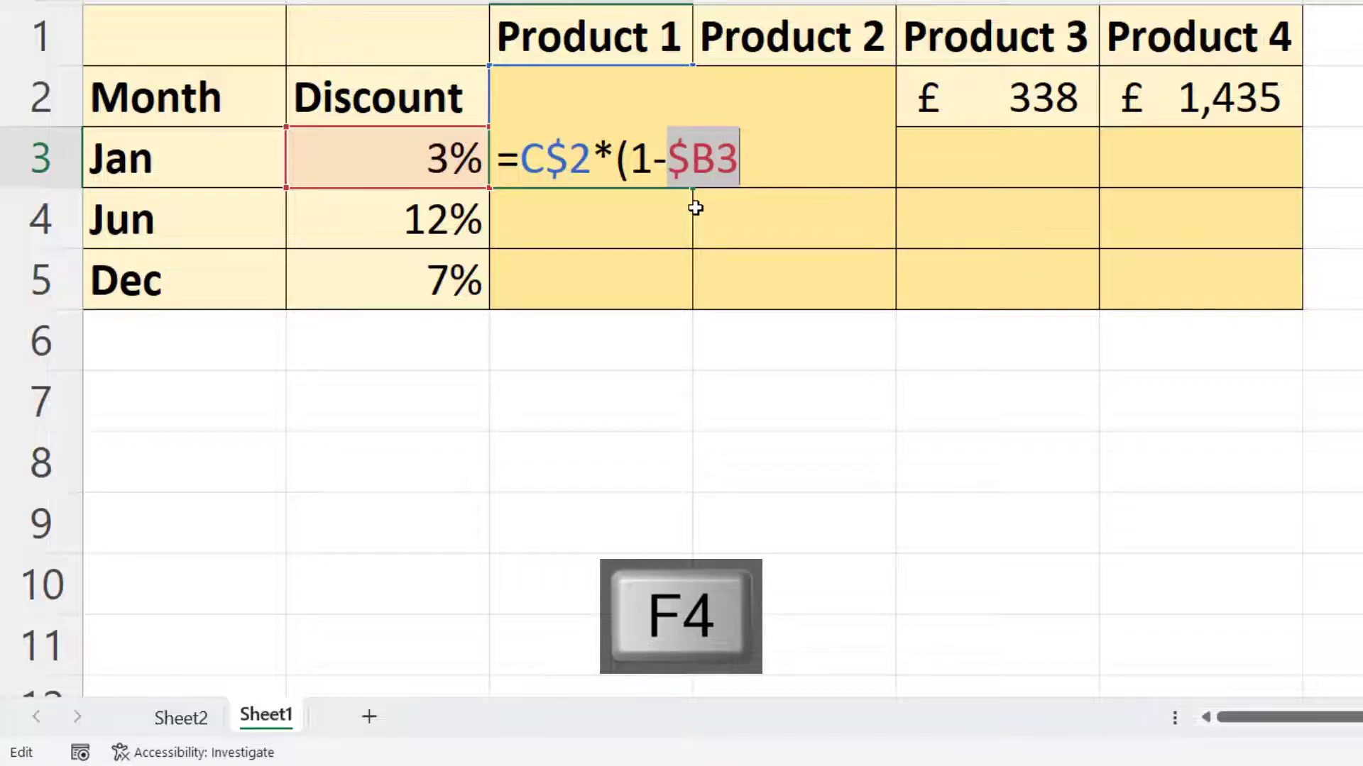
left_click(738, 163)
type(")")
key("ctrl+Return")
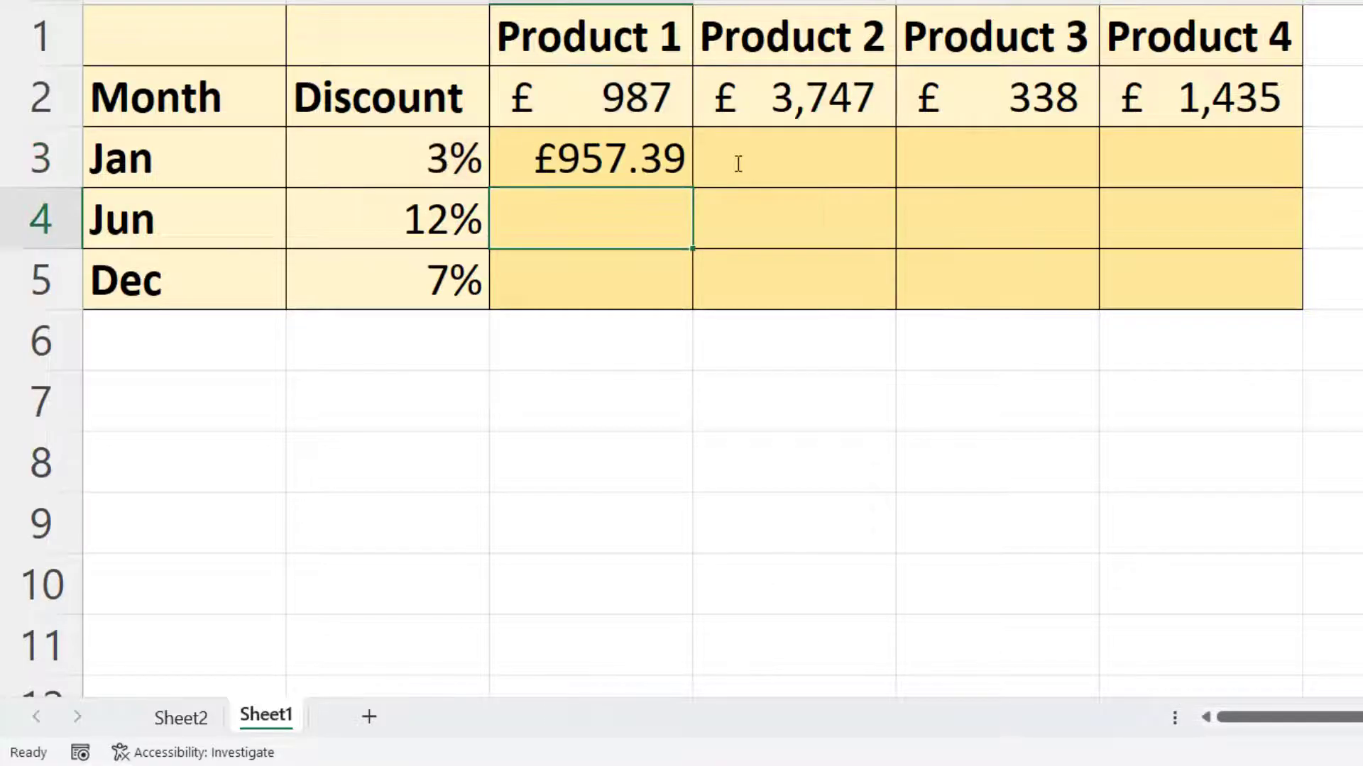
- Fill C3's formula across C3:F5, then clear D4 to show it is editable
left_click_drag(692, 188, 1221, 281)
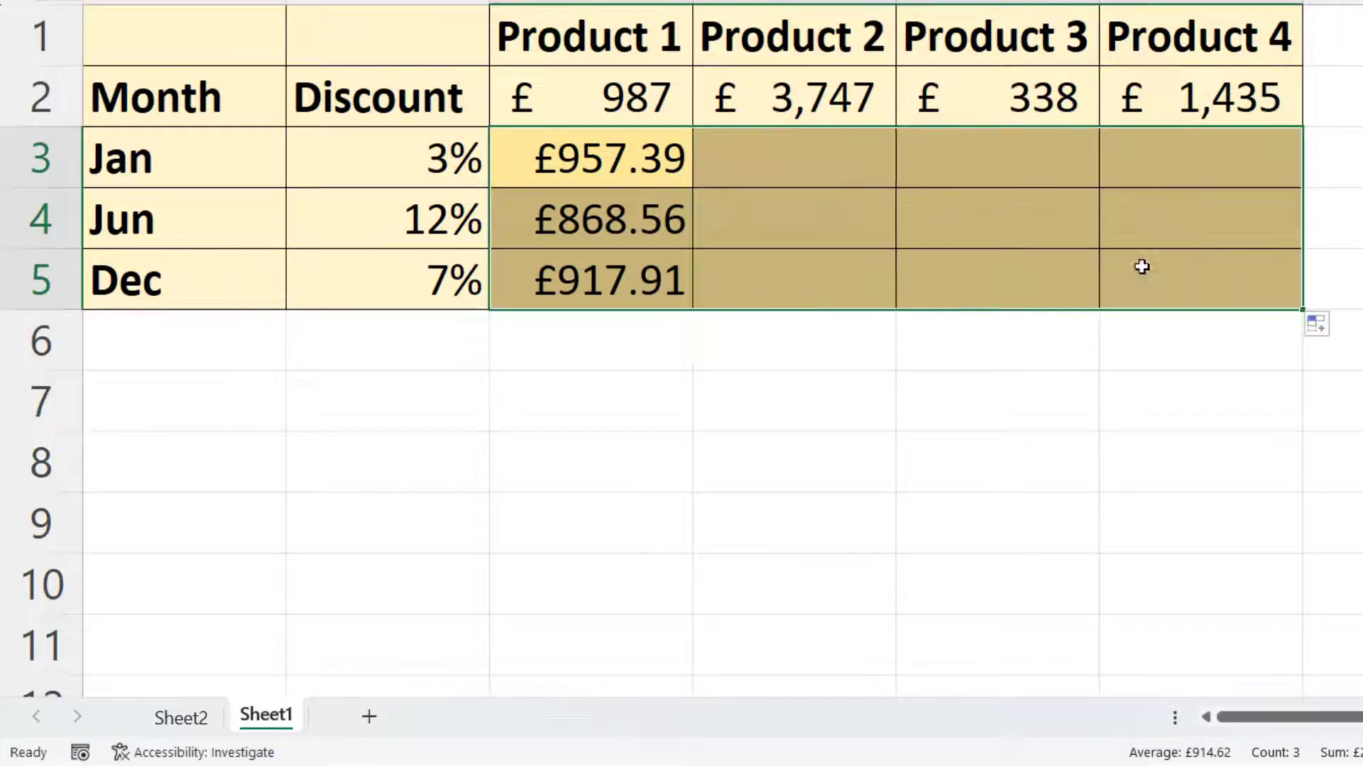
left_click(867, 223)
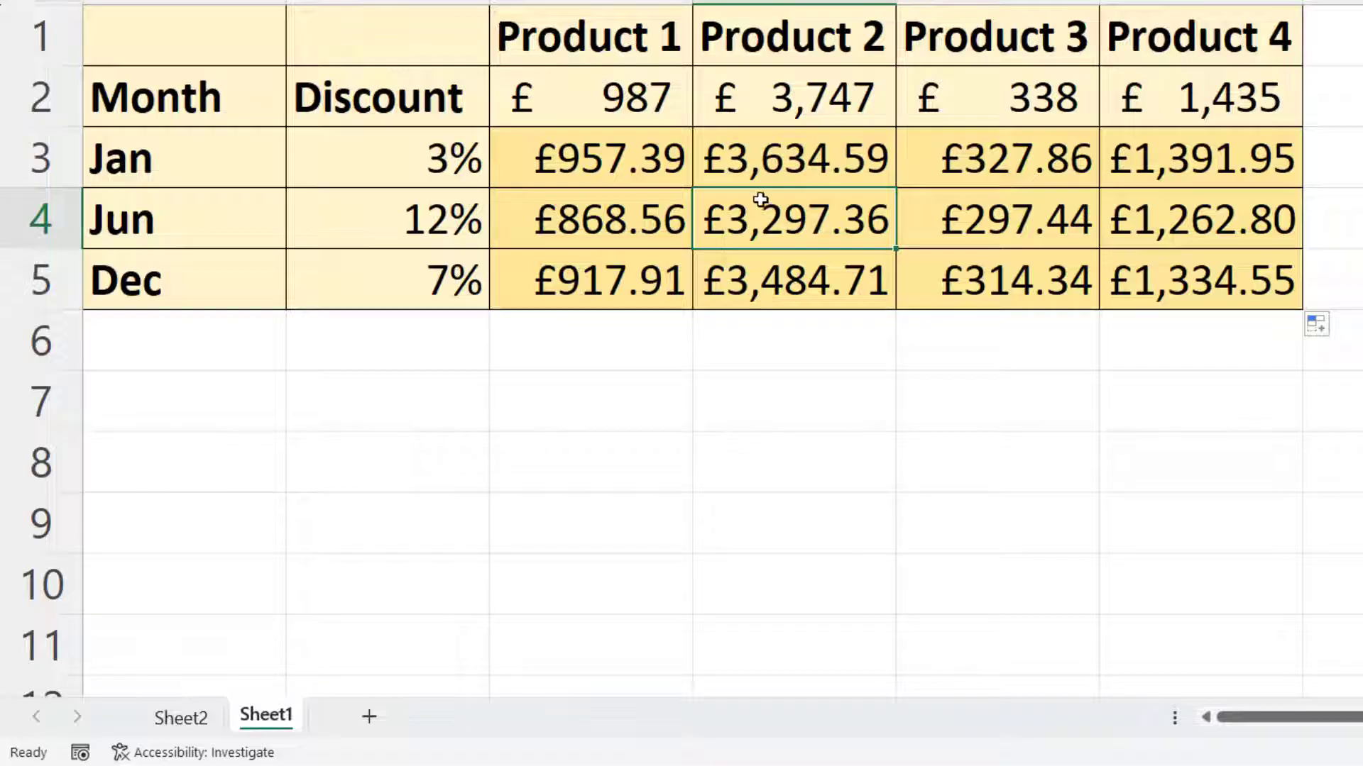
key("Delete")
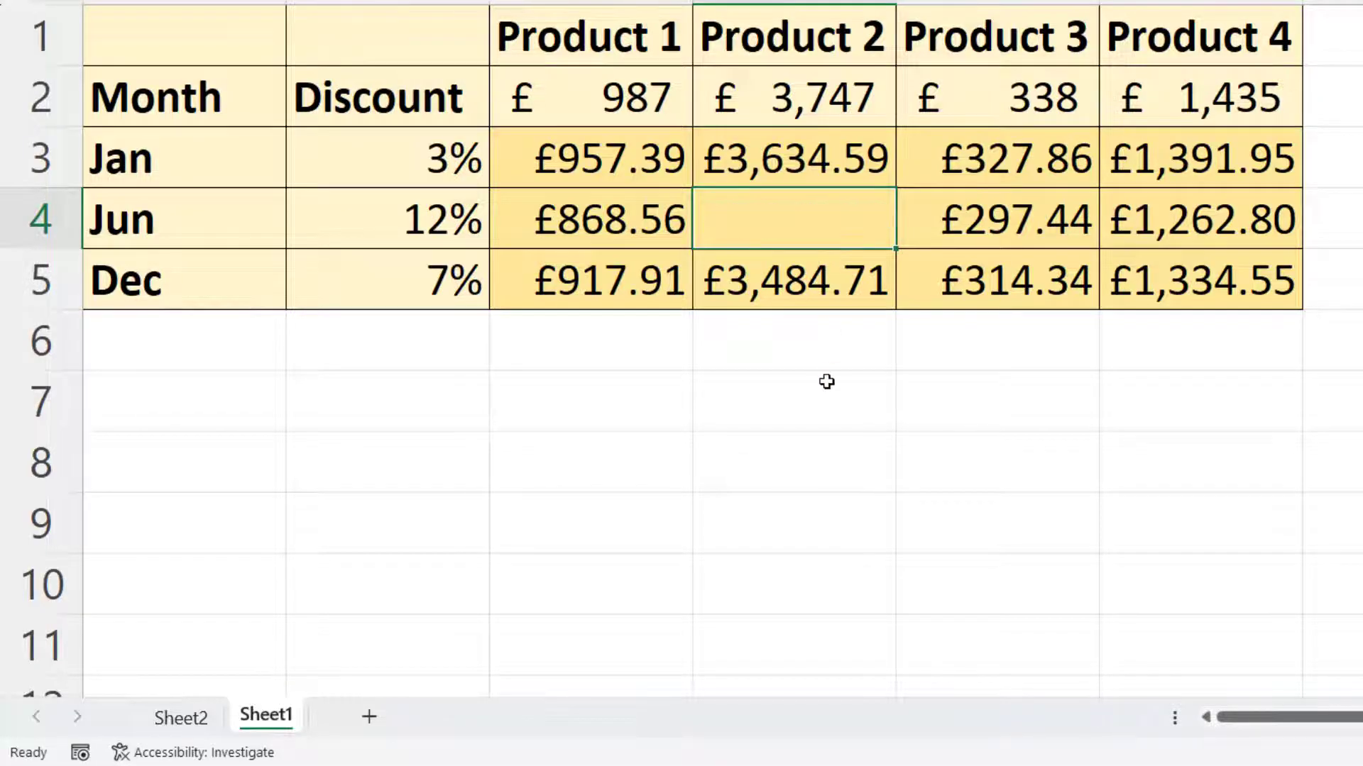